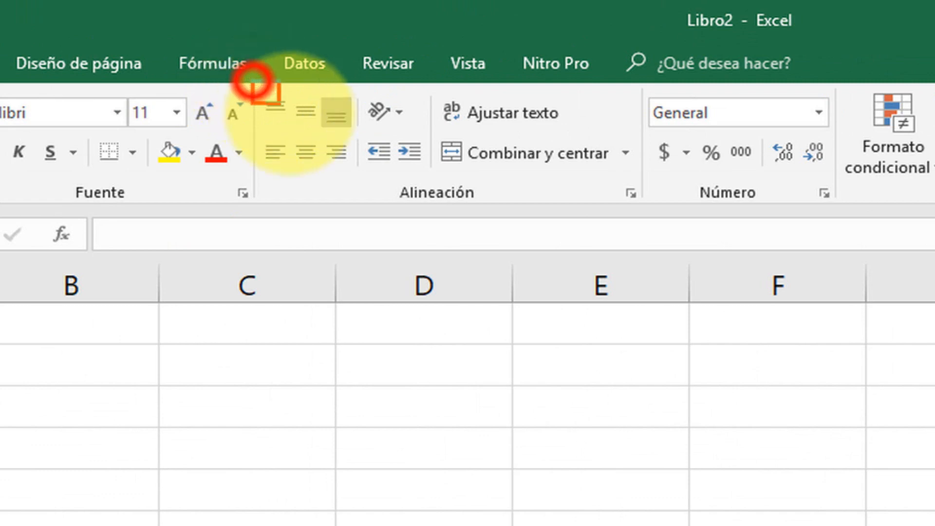
{"action": "left_click_drag", "start_coordinate": [253, 81], "coordinate": [650, 204]}
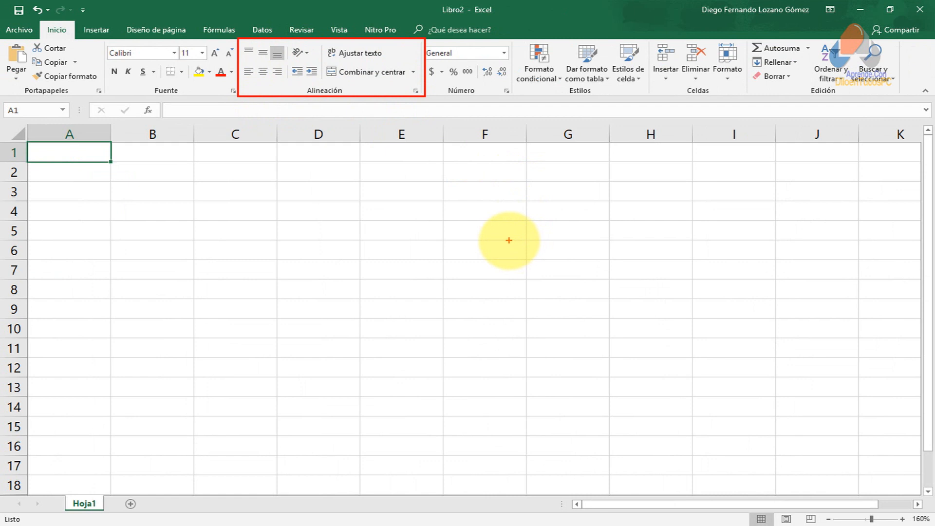
{"action": "key", "text": "Escape"}
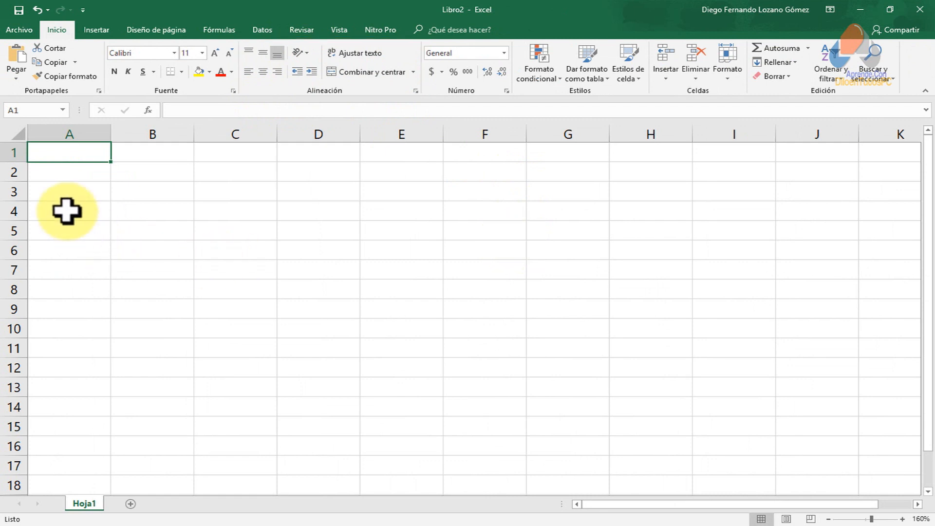
Save the workbook as Alineación in the Excel básico folder on the desktop
{"action": "left_click", "coordinate": [20, 31]}
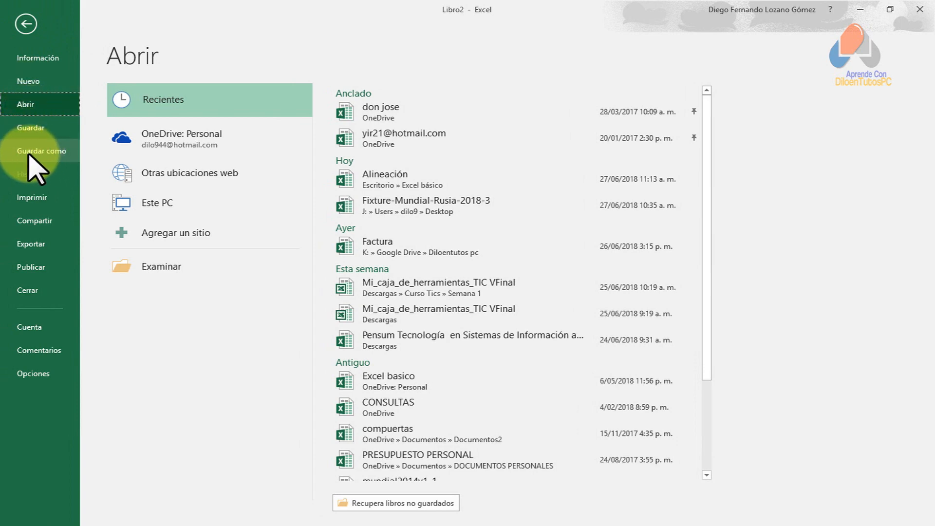
{"action": "left_click", "coordinate": [44, 155]}
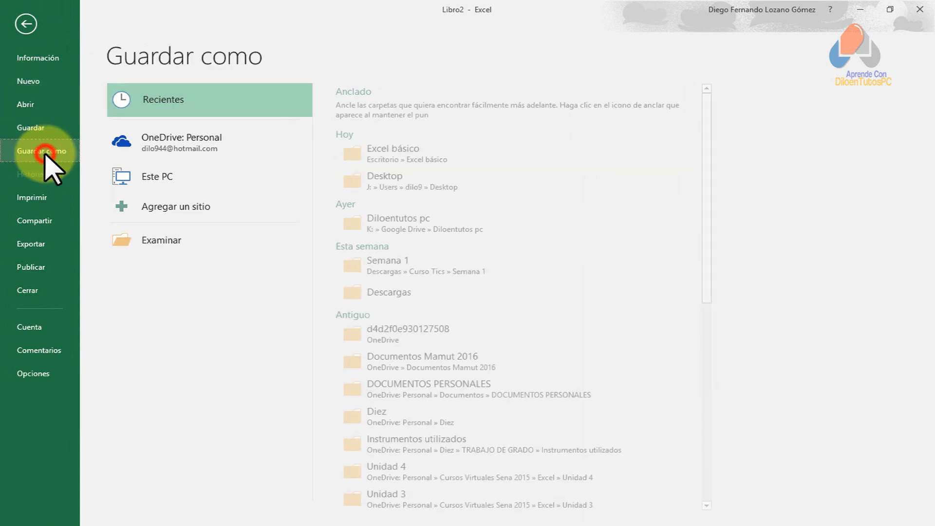
{"action": "left_click", "coordinate": [155, 242]}
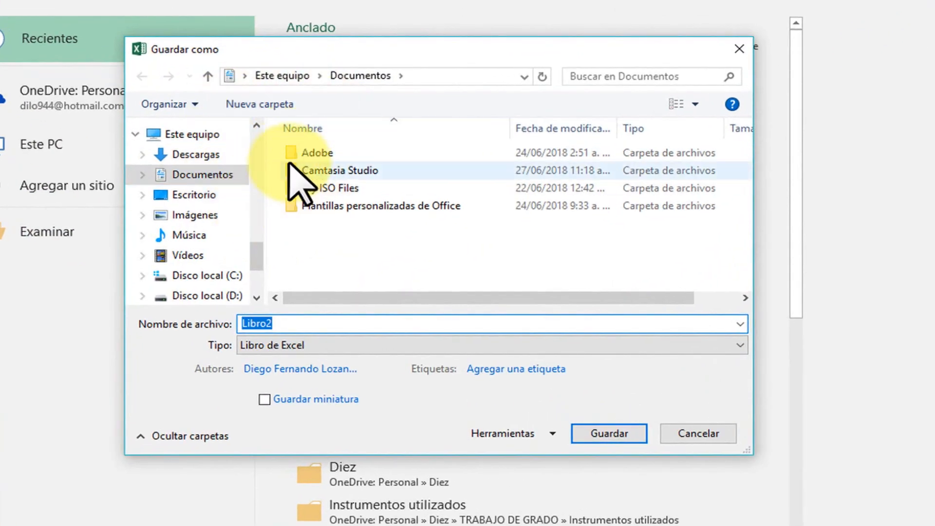
{"action": "left_click_drag", "start_coordinate": [257, 253], "coordinate": [256, 137]}
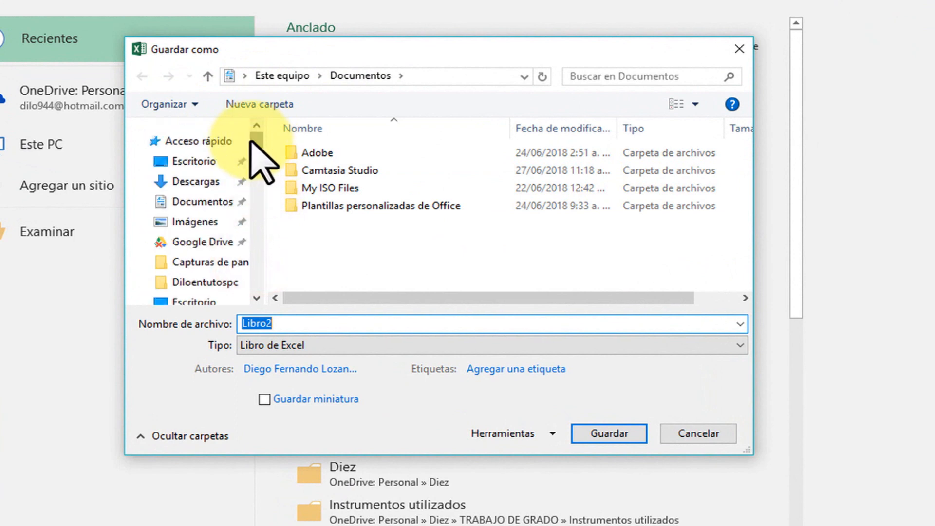
{"action": "left_click", "coordinate": [175, 163]}
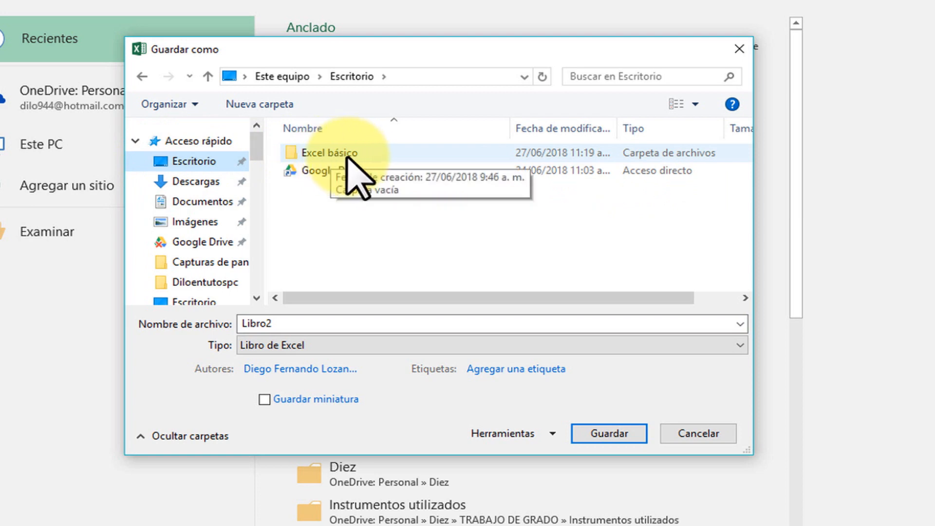
{"action": "left_click", "coordinate": [336, 153]}
{"action": "double_click", "coordinate": [336, 154]}
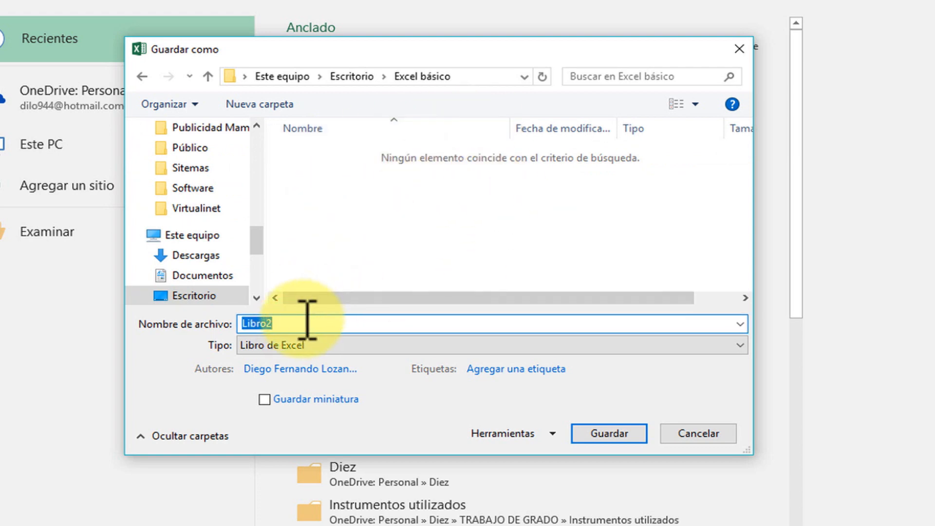
{"action": "type", "text": "Alineación"}
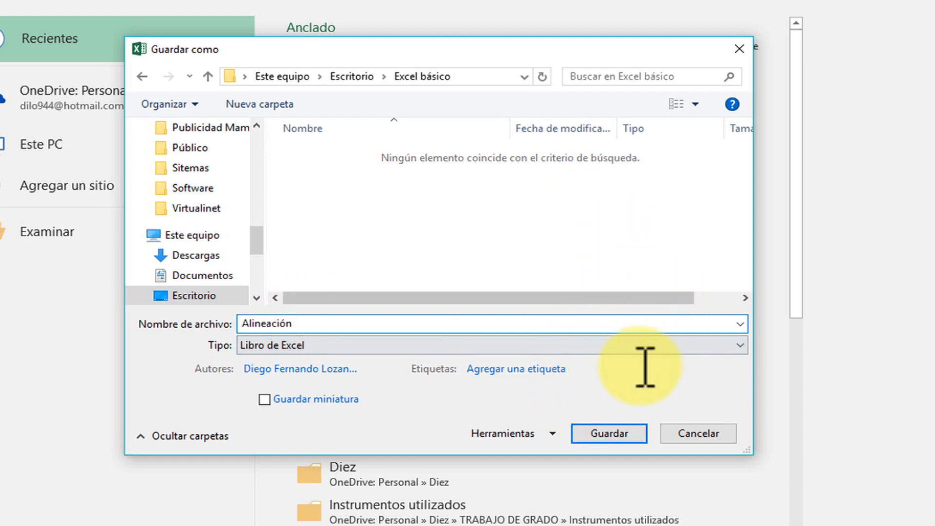
{"action": "left_click", "coordinate": [631, 433]}
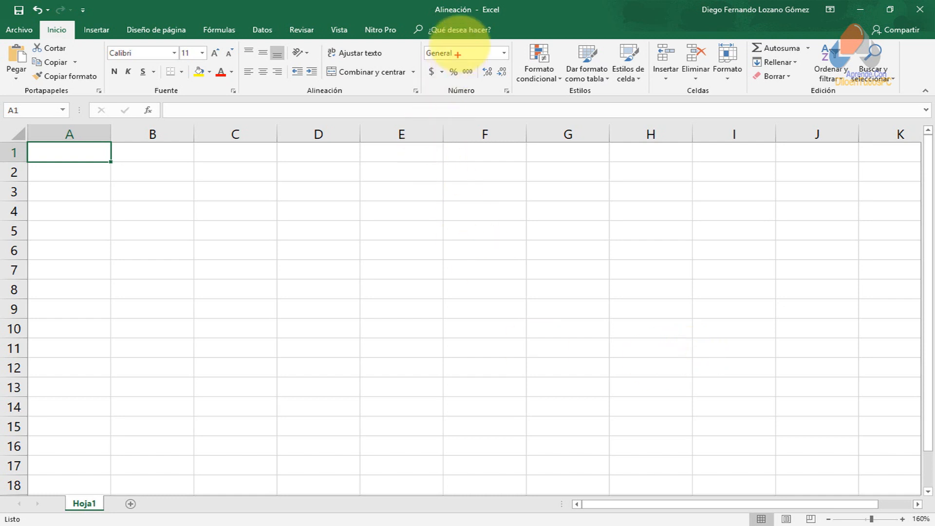
{"action": "left_click", "coordinate": [452, 28]}
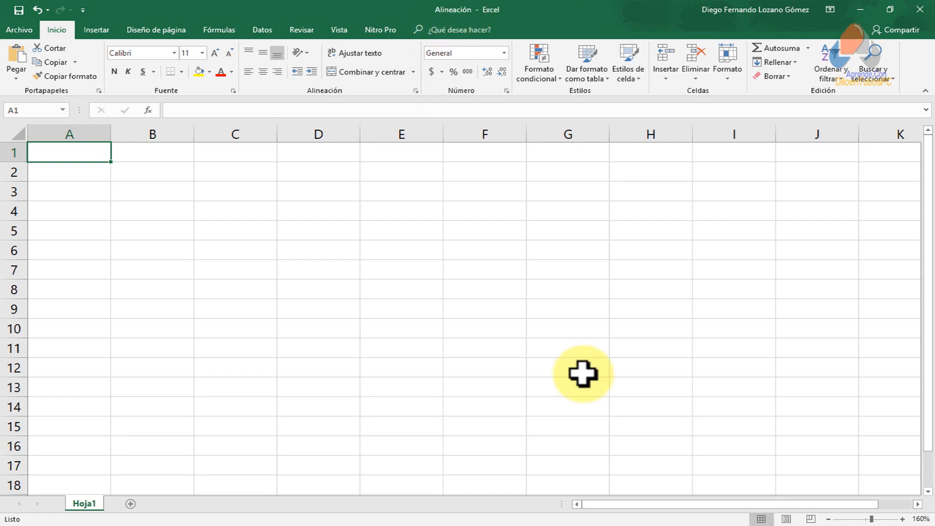
Enter the text Hijo in cell C4 and the number 55454 in cell D4
{"action": "left_click", "coordinate": [210, 206]}
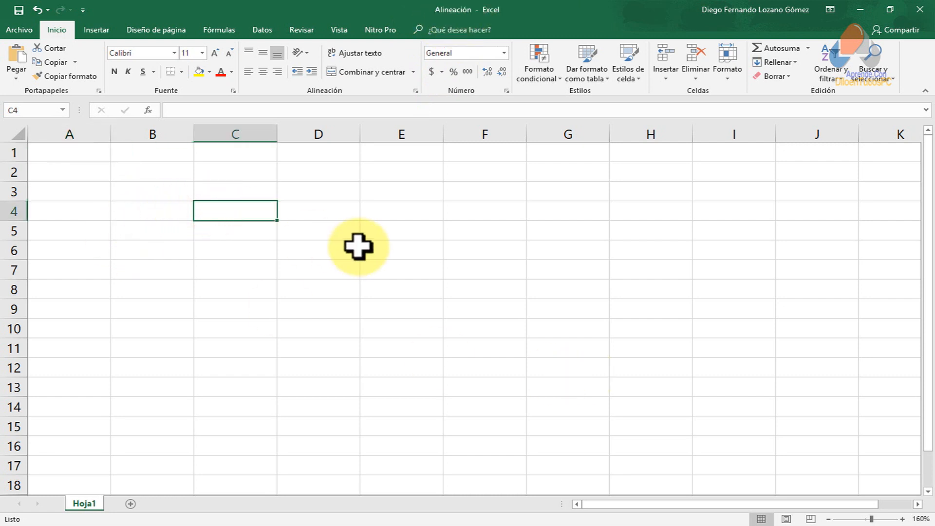
{"action": "type", "text": "Hijo"}
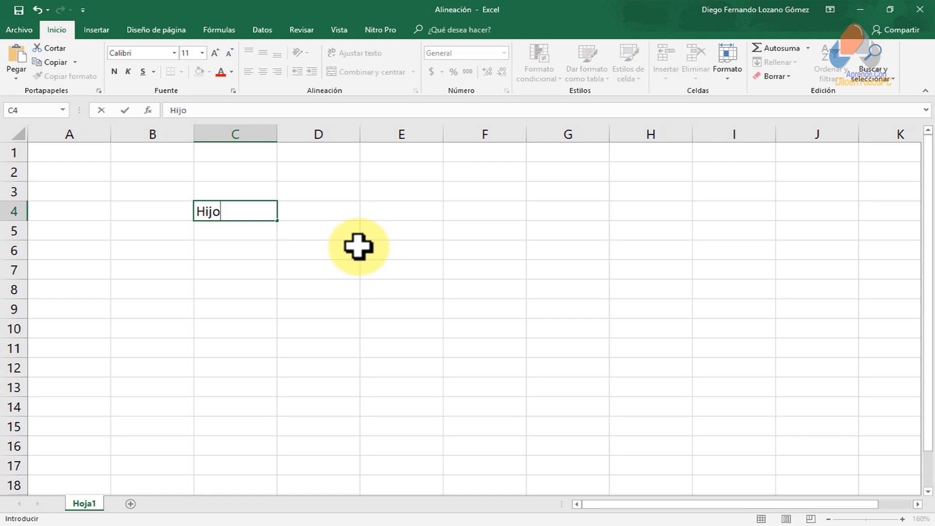
{"action": "key", "text": "Return"}
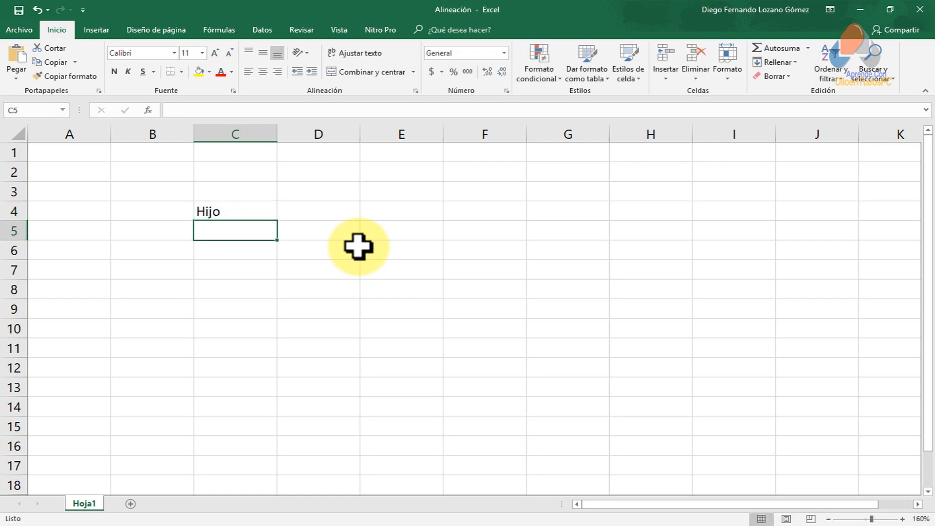
{"action": "left_click_drag", "start_coordinate": [209, 216], "coordinate": [271, 288]}
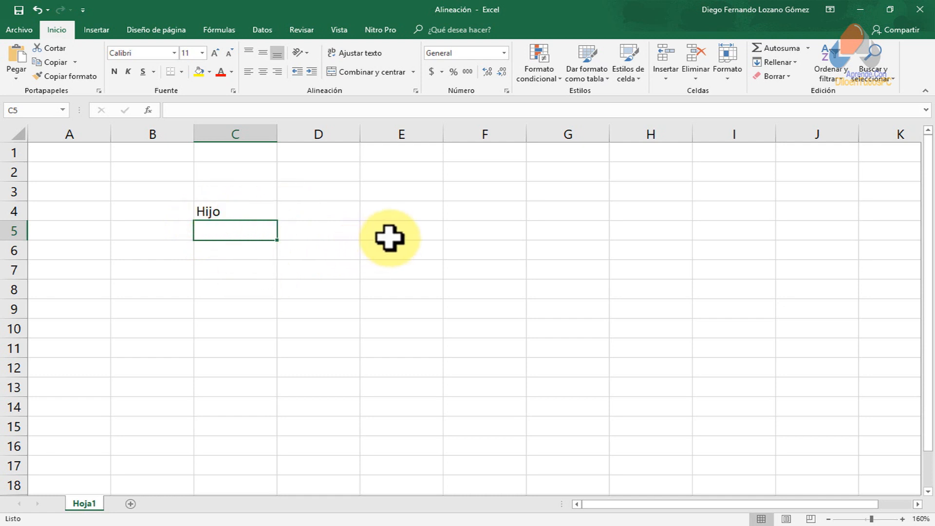
{"action": "left_click", "coordinate": [331, 211]}
{"action": "type", "text": "55454"}
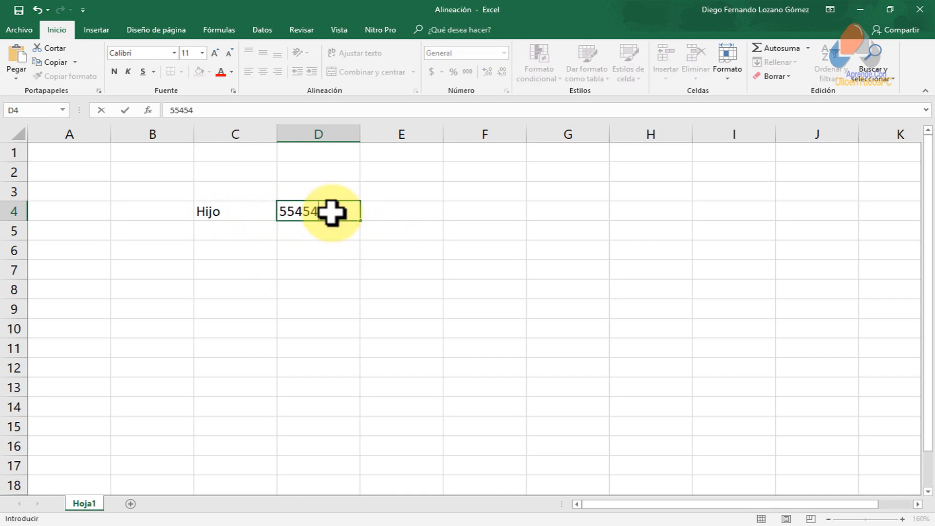
{"action": "key", "text": "Return"}
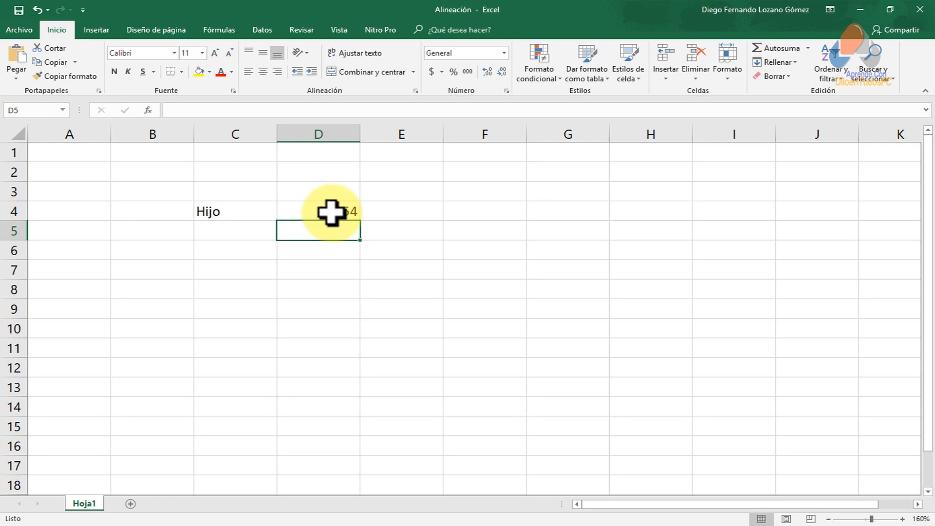
Enter Diloentutos Pc in cell D6, and compare the actual contents of cells D6 and E6
{"action": "key", "text": "Return"}
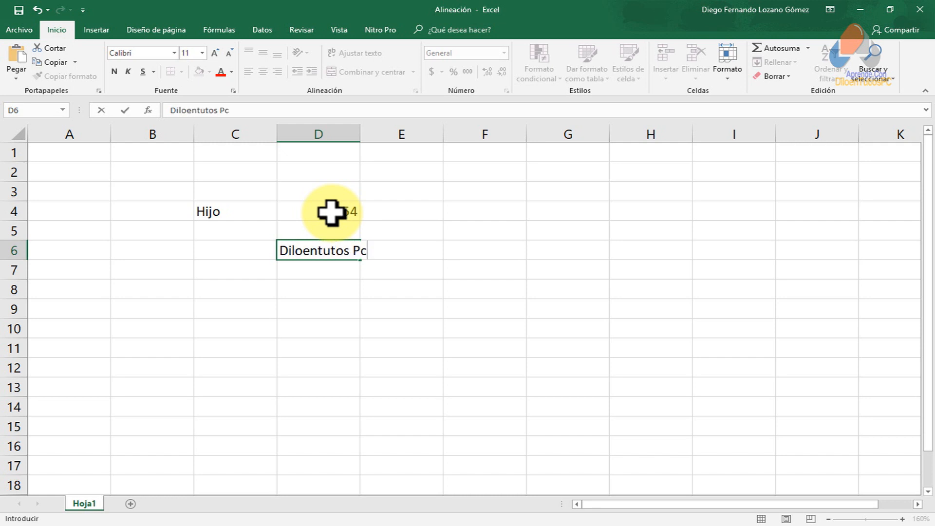
{"action": "key", "text": "ctrl+Return"}
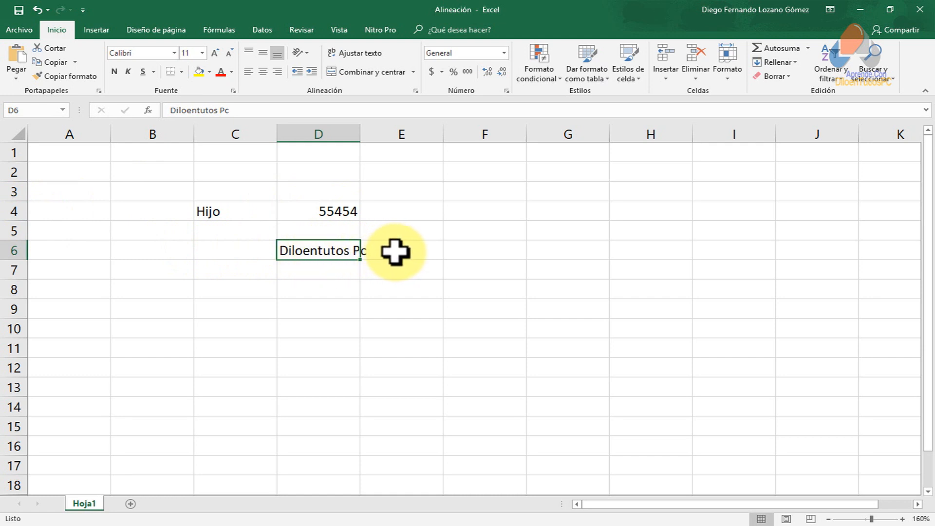
{"action": "left_click", "coordinate": [395, 252]}
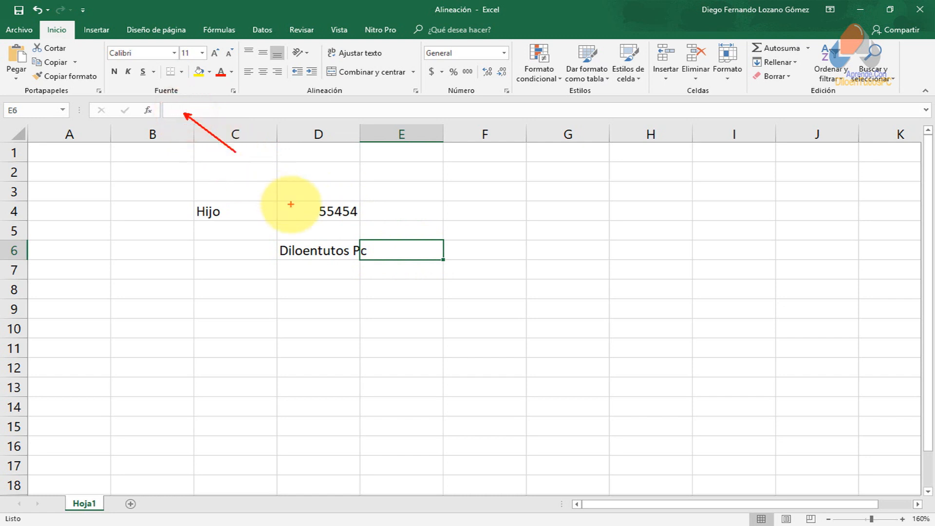
{"action": "left_click", "coordinate": [309, 250]}
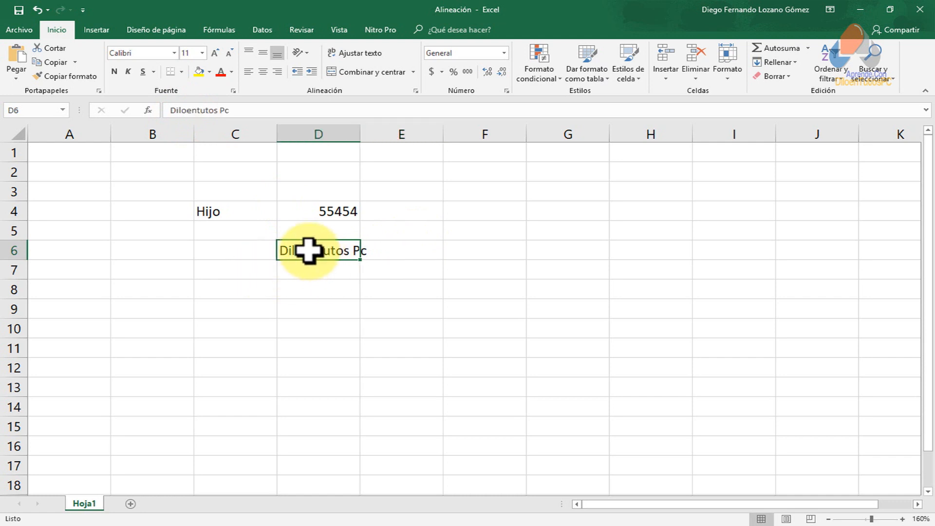
{"action": "left_click", "coordinate": [392, 250]}
{"action": "left_click", "coordinate": [334, 250]}
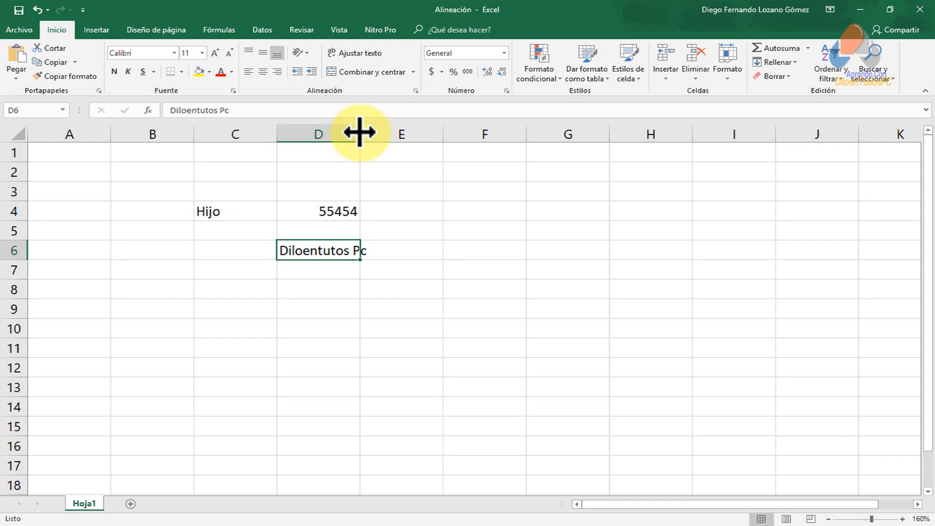
Widen column D so the text in D6 fits inside it, and increase the height of row 6 to 39
{"action": "left_click_drag", "start_coordinate": [360, 132], "coordinate": [359, 132]}
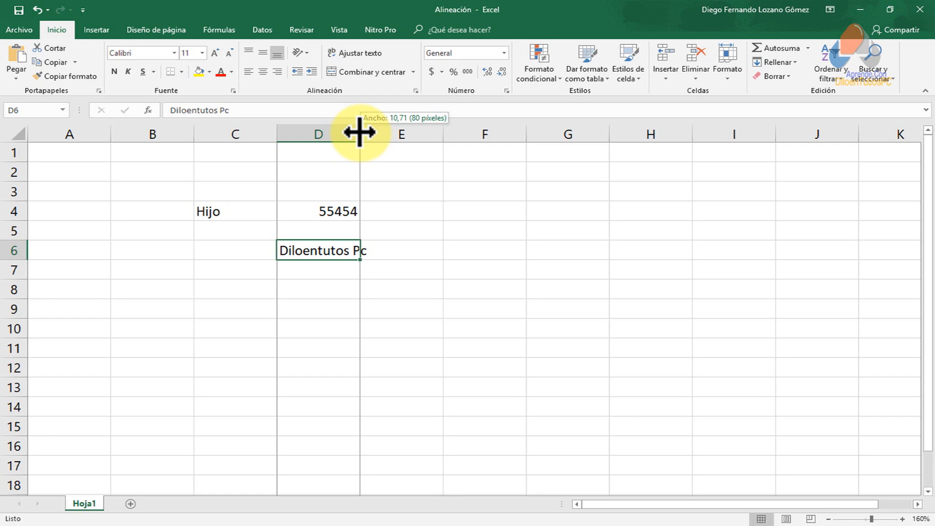
{"action": "left_click_drag", "start_coordinate": [359, 132], "coordinate": [413, 134]}
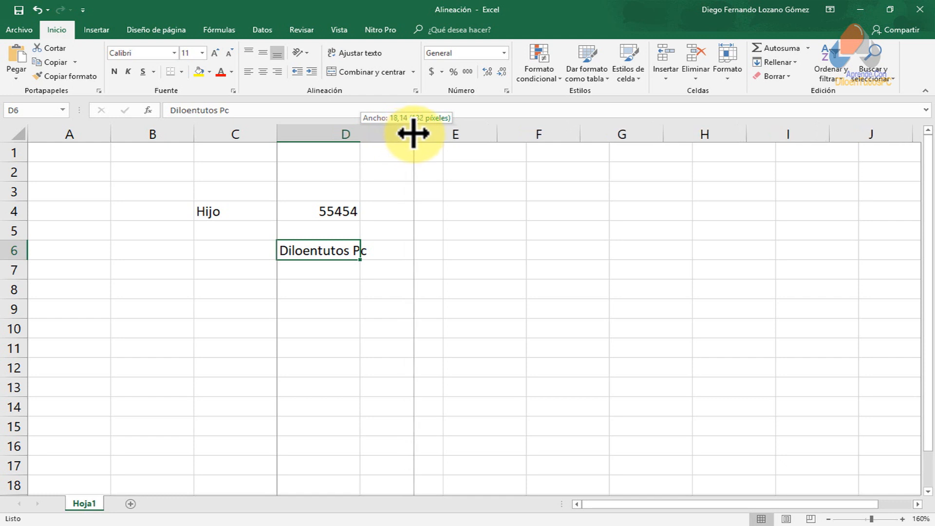
{"action": "left_click_drag", "start_coordinate": [413, 134], "coordinate": [424, 134]}
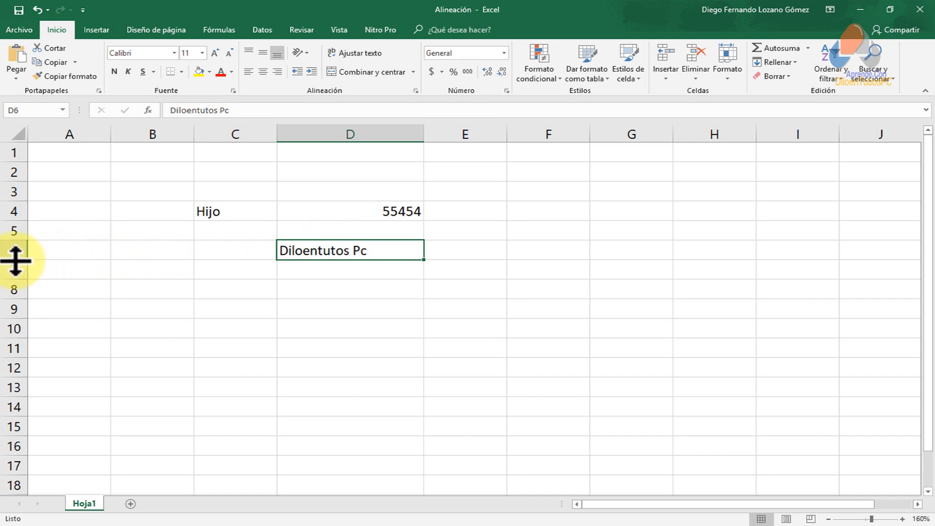
{"action": "left_click_drag", "start_coordinate": [15, 261], "coordinate": [16, 292]}
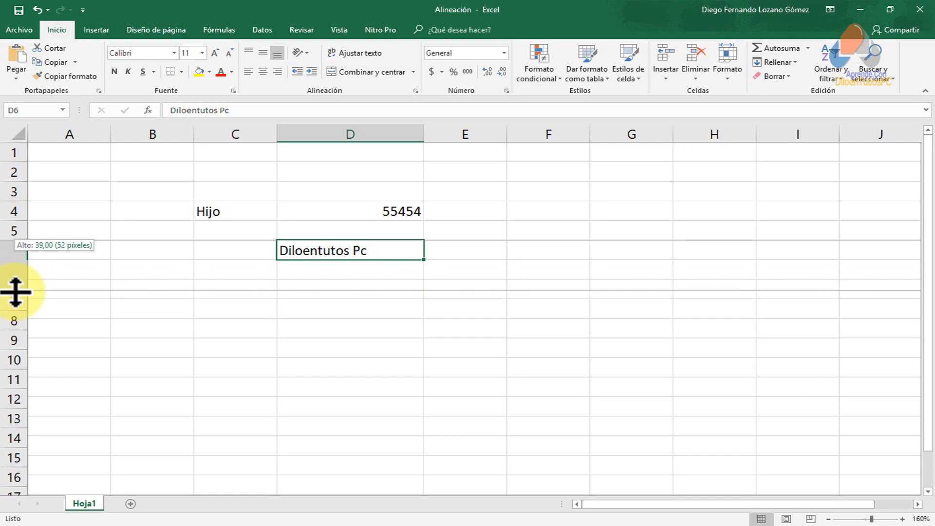
{"action": "left_click_drag", "start_coordinate": [16, 292], "coordinate": [15, 292]}
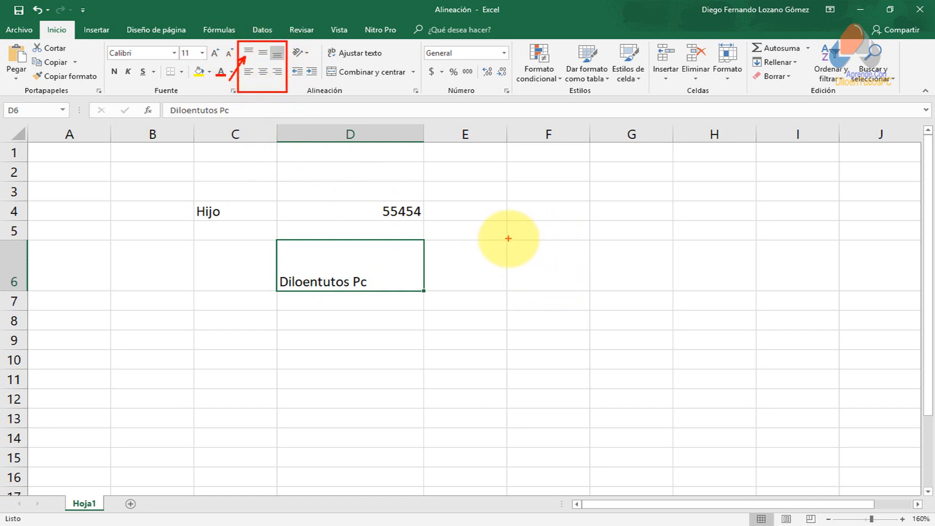
{"action": "left_click_drag", "start_coordinate": [510, 213], "coordinate": [542, 213]}
{"action": "left_click_drag", "start_coordinate": [621, 212], "coordinate": [653, 211]}
{"action": "left_click_drag", "start_coordinate": [725, 210], "coordinate": [743, 210]}
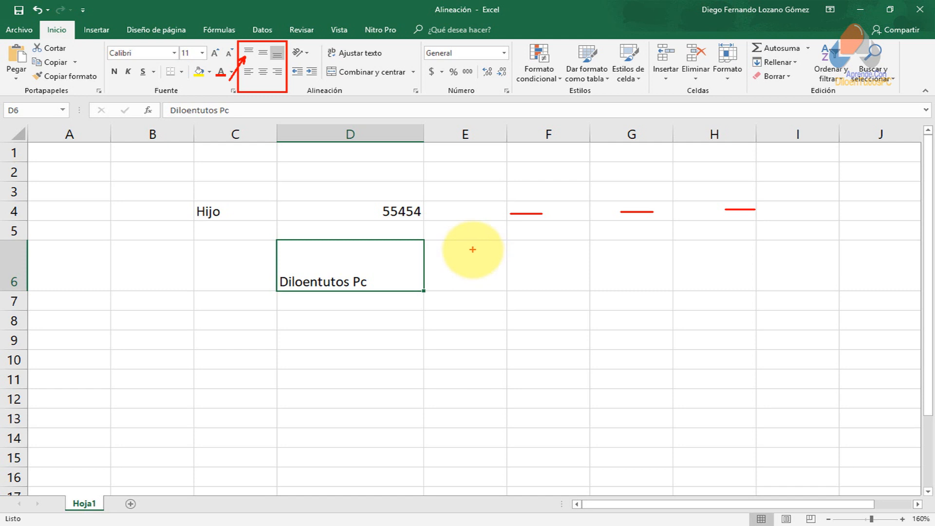
{"action": "left_click_drag", "start_coordinate": [465, 248], "coordinate": [541, 267]}
{"action": "left_click_drag", "start_coordinate": [469, 287], "coordinate": [510, 286]}
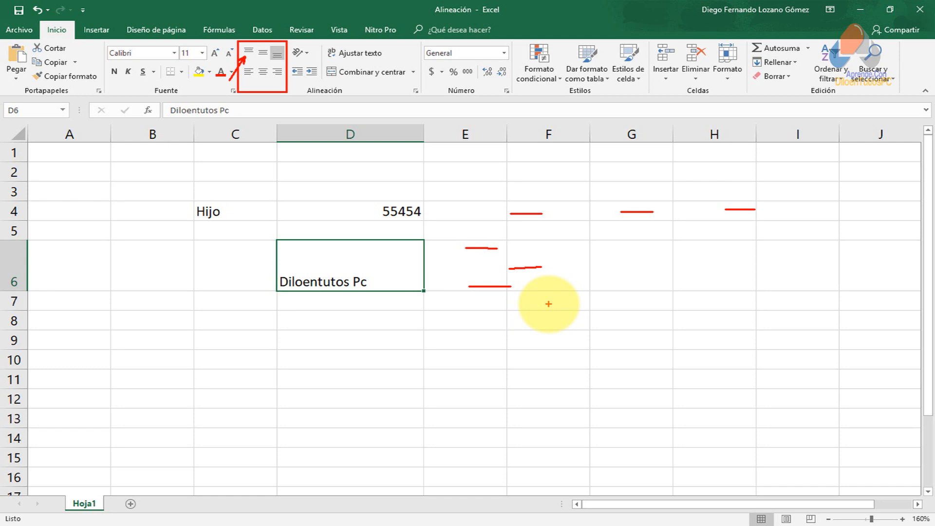
{"action": "key", "text": "Escape"}
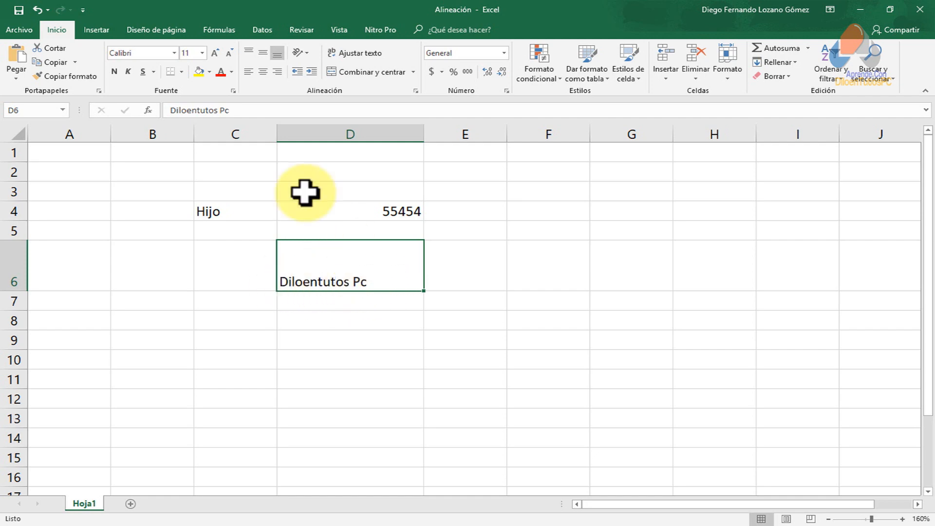
Try centre, right and left horizontal alignment on the text in D6, finishing with it centred
{"action": "left_click", "coordinate": [263, 71]}
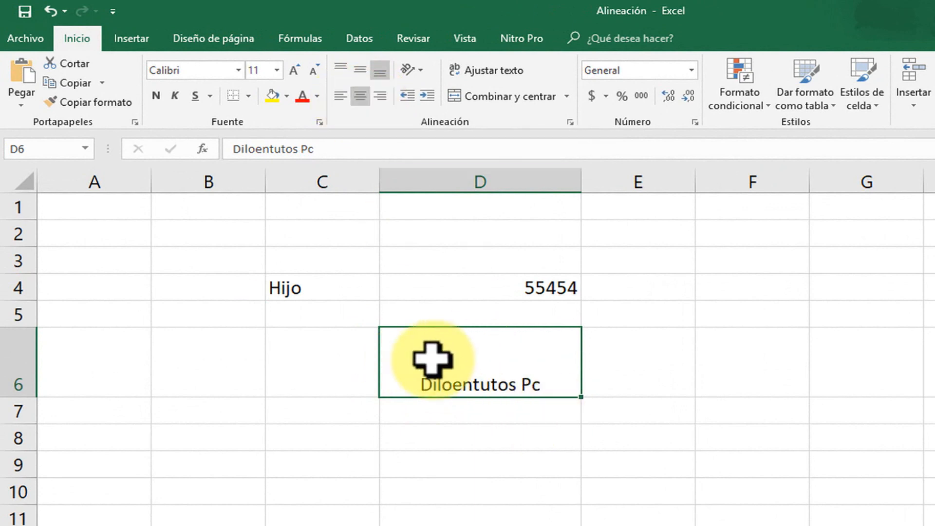
{"action": "left_click", "coordinate": [378, 96]}
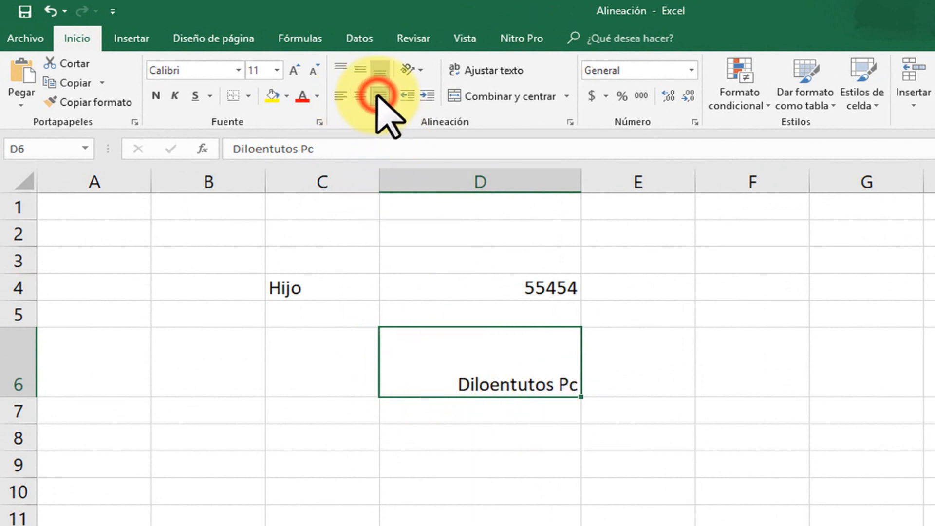
{"action": "left_click", "coordinate": [340, 95]}
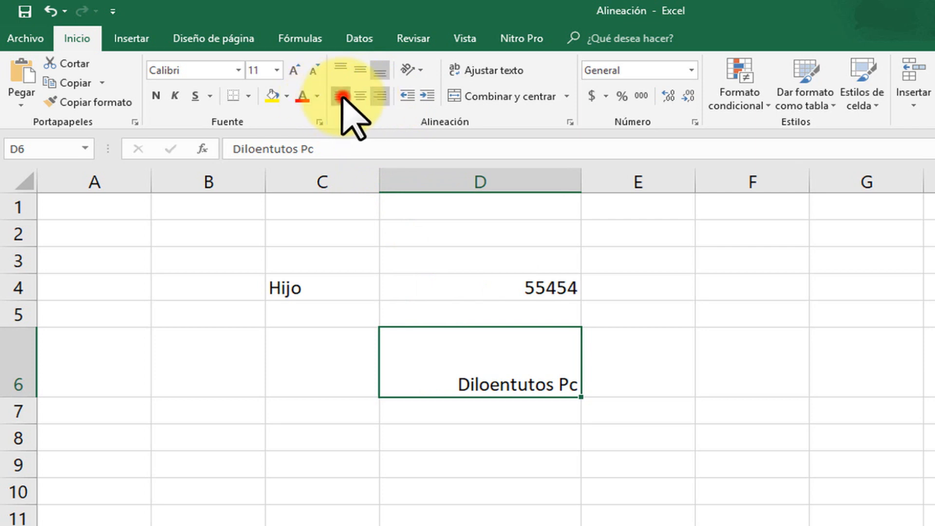
{"action": "left_click", "coordinate": [363, 96]}
{"action": "left_click", "coordinate": [380, 97]}
{"action": "left_click", "coordinate": [360, 96]}
{"action": "left_click", "coordinate": [340, 96]}
{"action": "left_click", "coordinate": [360, 96]}
{"action": "left_click", "coordinate": [340, 96]}
{"action": "left_click", "coordinate": [361, 96]}
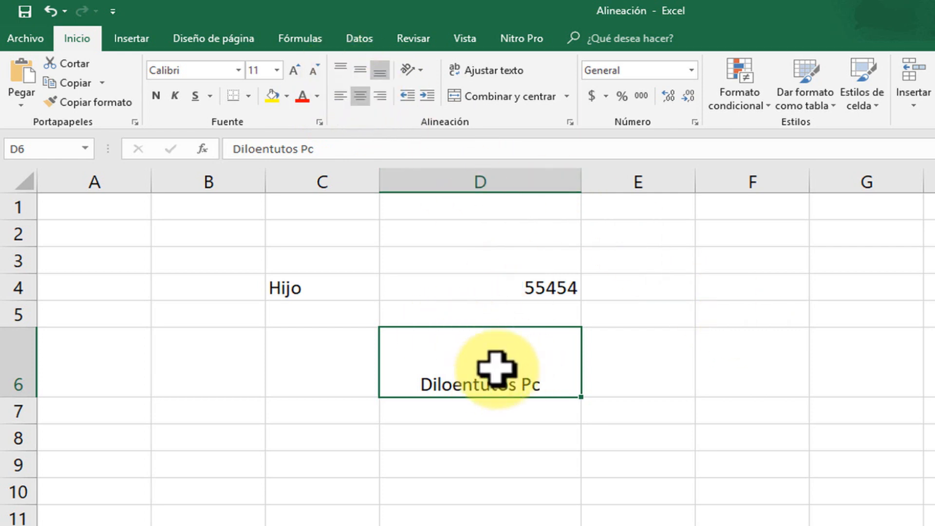
Try top, middle and bottom vertical alignment on the text in D6, finishing with it aligned to the top
{"action": "left_click", "coordinate": [343, 70]}
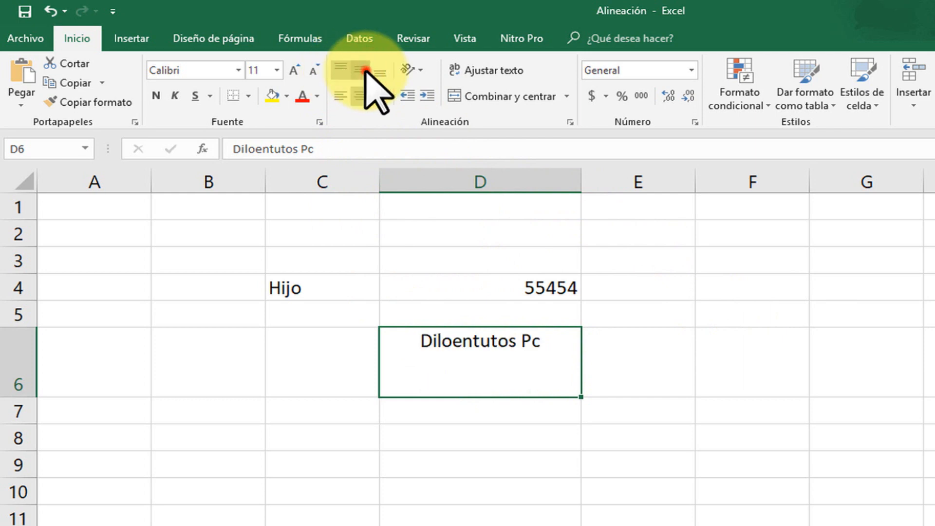
{"action": "left_click", "coordinate": [365, 70]}
{"action": "left_click", "coordinate": [378, 72]}
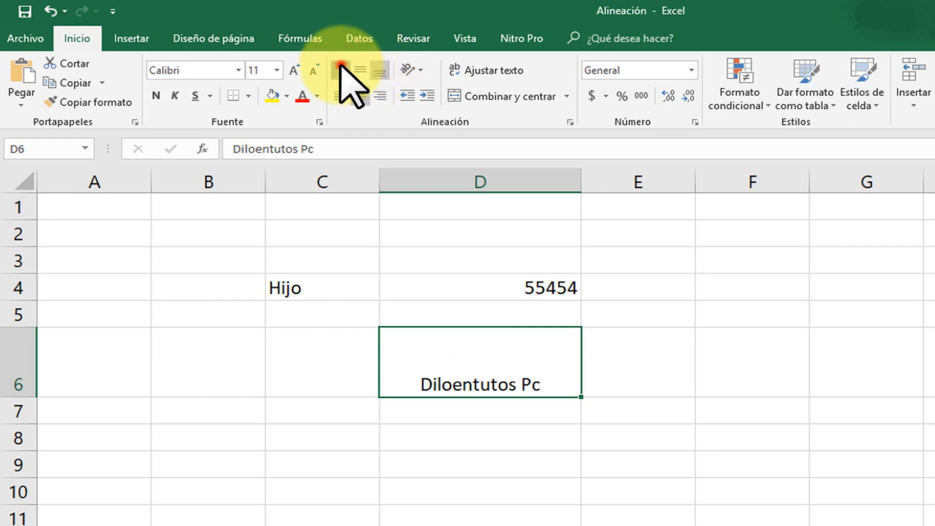
{"action": "left_click", "coordinate": [340, 69]}
{"action": "left_click", "coordinate": [360, 69]}
{"action": "left_click", "coordinate": [379, 72]}
{"action": "left_click", "coordinate": [360, 69]}
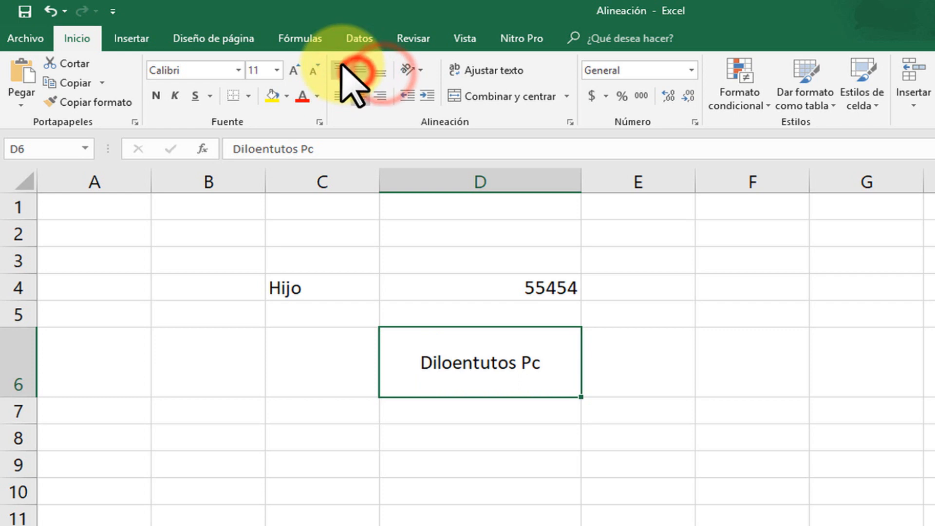
{"action": "left_click", "coordinate": [340, 69]}
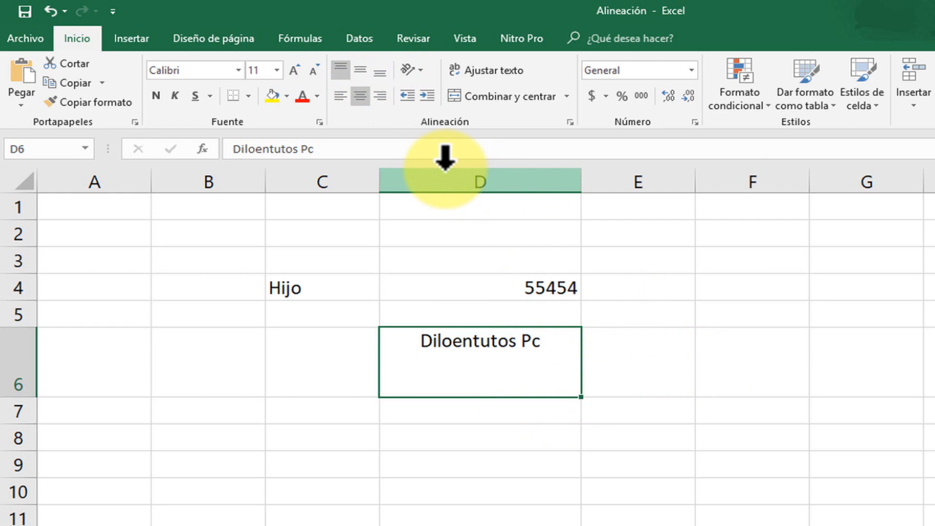
Try top-left, bottom-left and bottom-right alignment on the text in D6, and undo the right alignment
{"action": "left_click", "coordinate": [340, 96]}
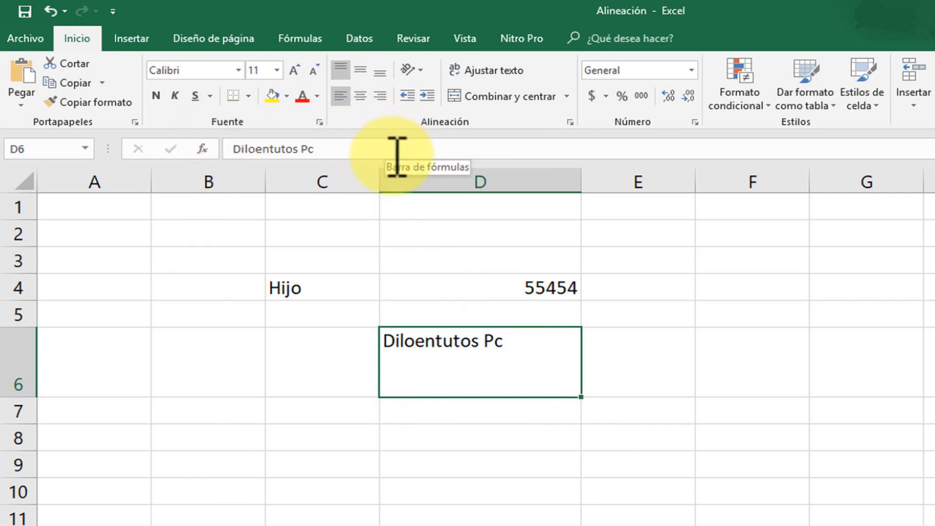
{"action": "left_click", "coordinate": [380, 72]}
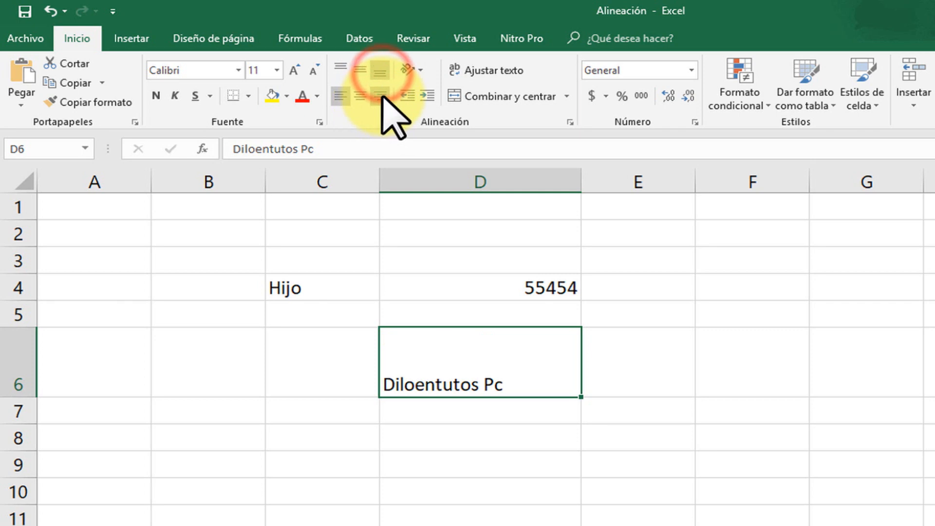
{"action": "left_click", "coordinate": [380, 95]}
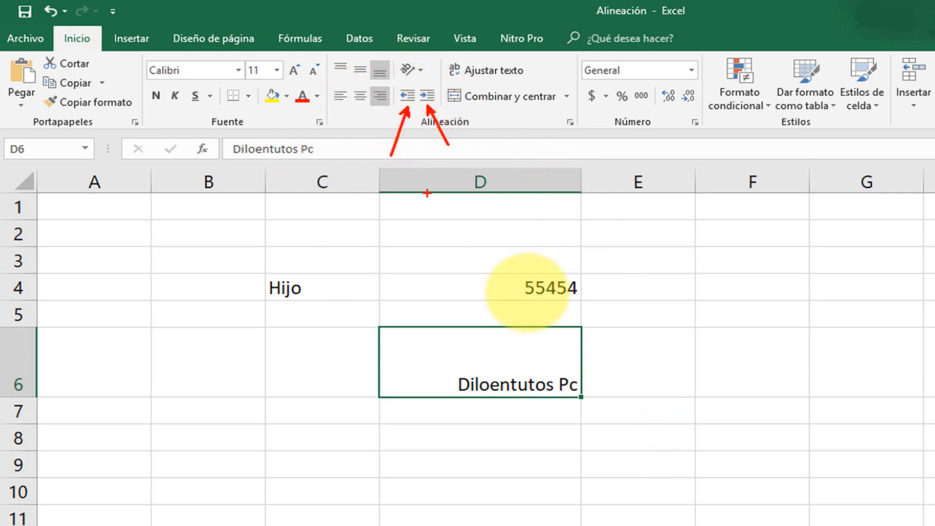
{"action": "left_click", "coordinate": [471, 361]}
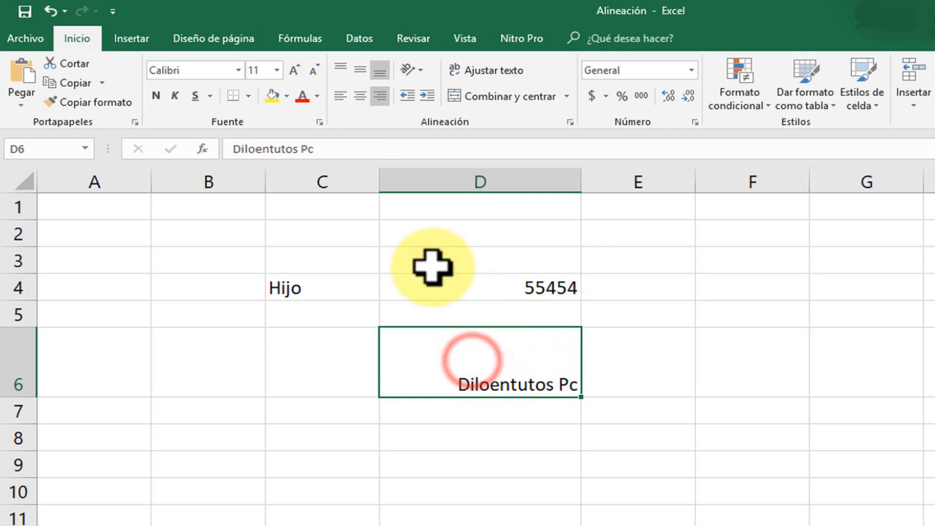
{"action": "key", "text": "ctrl+z"}
Align the text in D6 horizontally to the left and vertically to the middle of the cell
{"action": "left_click", "coordinate": [485, 368]}
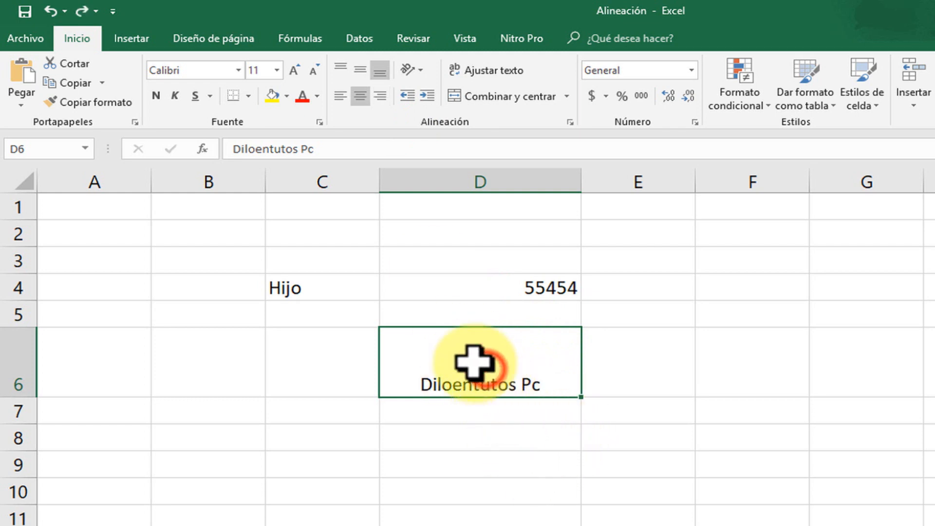
{"action": "left_click", "coordinate": [341, 96]}
{"action": "left_click", "coordinate": [359, 71]}
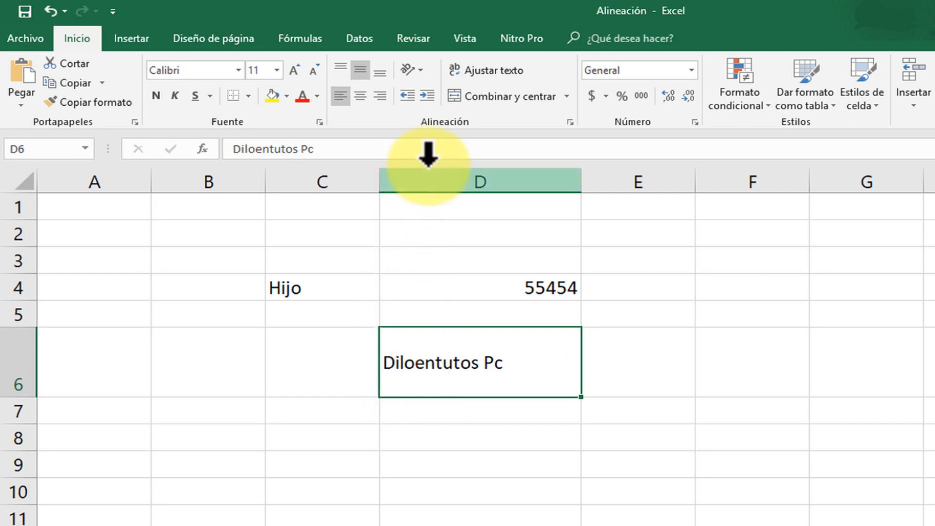
Increase the indent of the text in D6 by six levels, up to the cell's right edge
{"action": "left_click", "coordinate": [427, 95]}
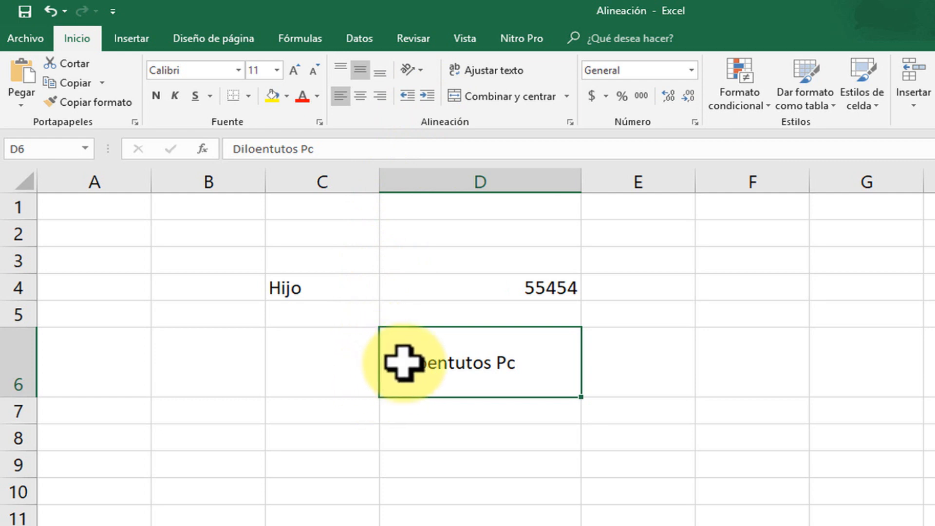
{"action": "left_click", "coordinate": [427, 95]}
{"action": "left_click", "coordinate": [427, 95]}
{"action": "left_click", "coordinate": [427, 95]}
{"action": "left_click", "coordinate": [427, 95]}
{"action": "left_click", "coordinate": [427, 95]}
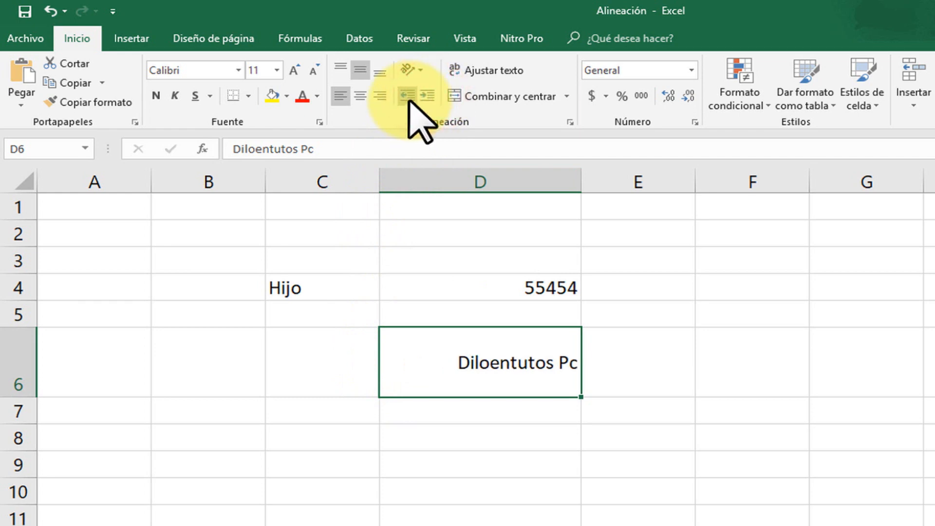
Decrease the indent of the text in D6 by six levels, back to the cell's left edge
{"action": "left_click", "coordinate": [408, 97]}
{"action": "left_click", "coordinate": [408, 96]}
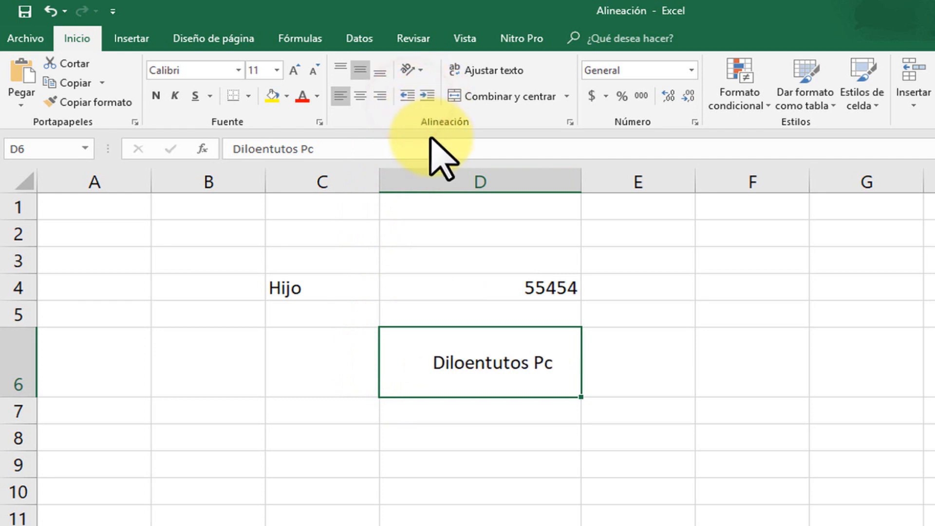
{"action": "left_click", "coordinate": [408, 96]}
{"action": "left_click", "coordinate": [408, 96]}
{"action": "left_click", "coordinate": [408, 96]}
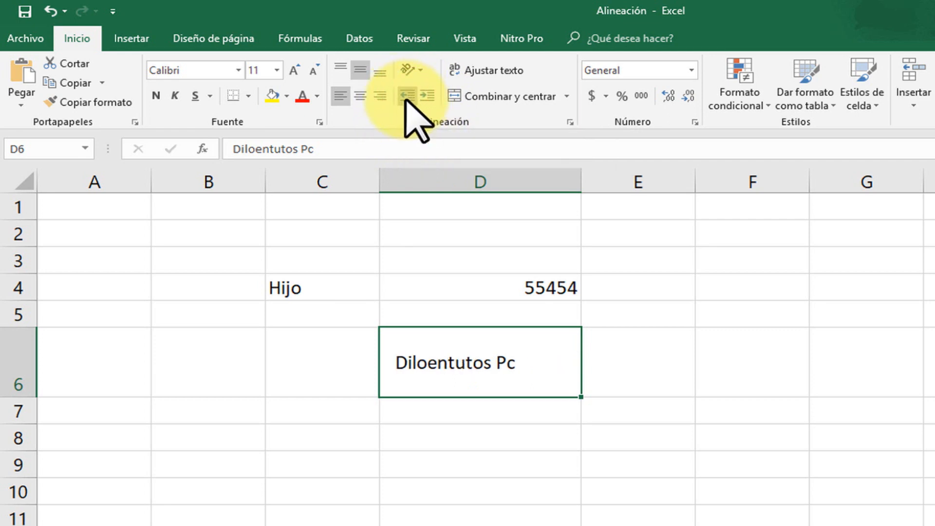
{"action": "left_click", "coordinate": [408, 96]}
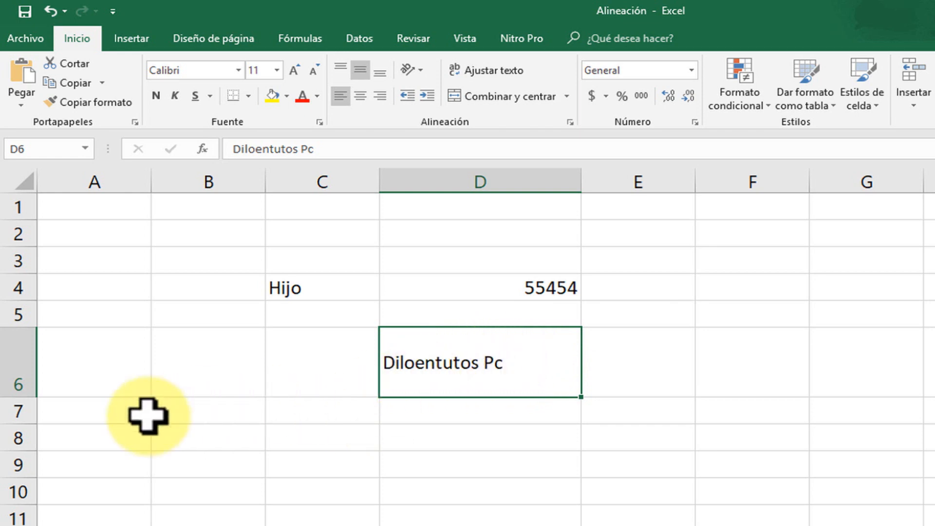
Roughly double the height of row 6, and rotate the text in D6 with Girar texto hacia abajo
{"action": "left_click_drag", "start_coordinate": [21, 396], "coordinate": [19, 480]}
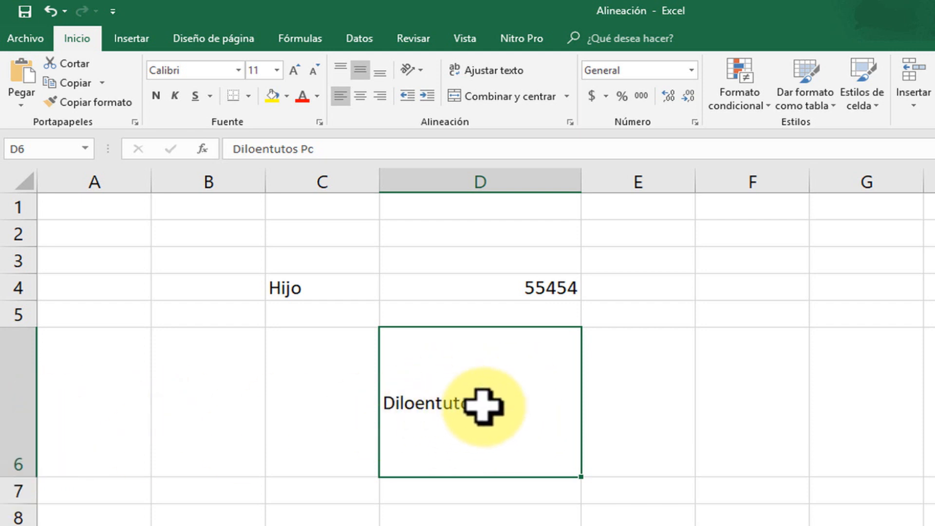
{"action": "left_click", "coordinate": [420, 73]}
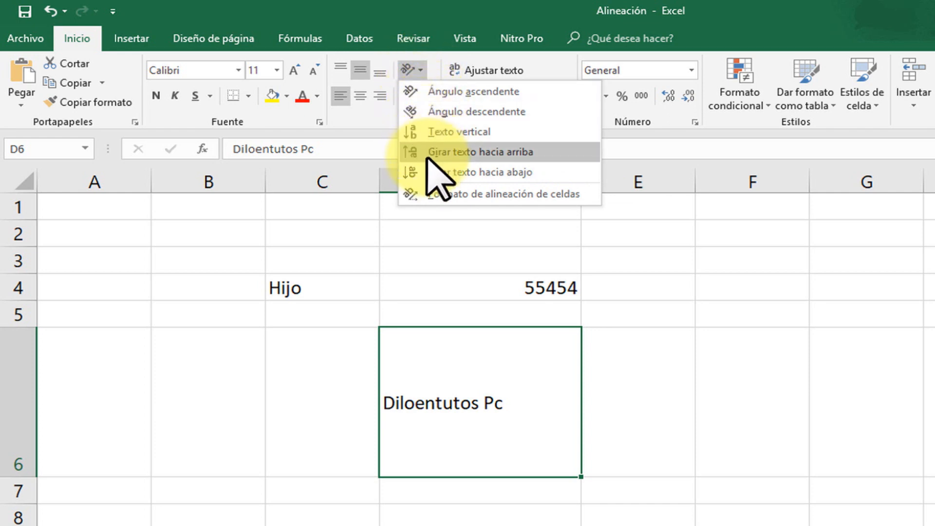
{"action": "left_click", "coordinate": [484, 173]}
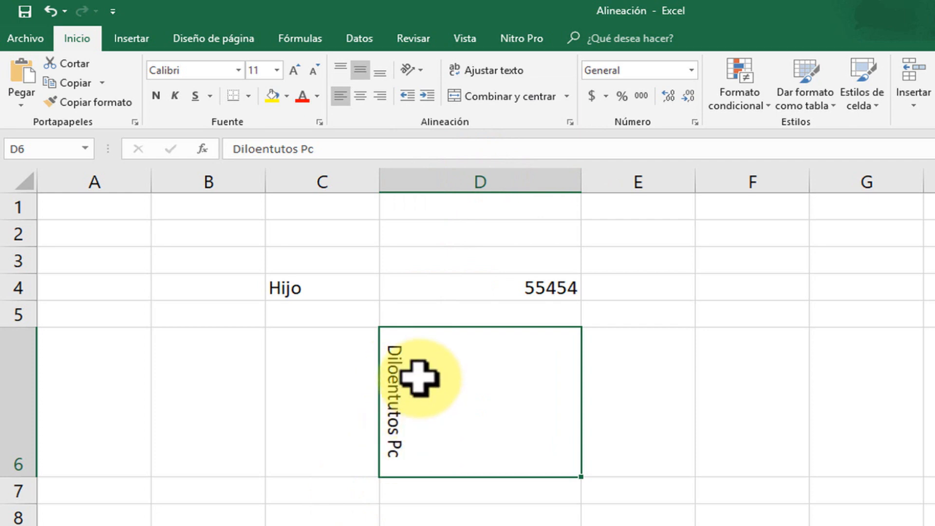
Try the orientations Girar texto hacia arriba, Ángulo ascendente and Ángulo descendente on the text in D6
{"action": "left_click", "coordinate": [421, 74]}
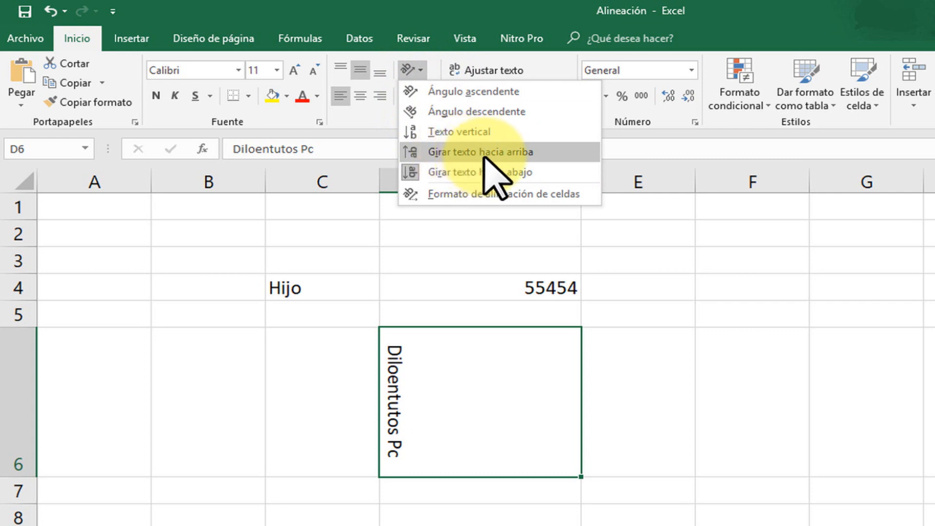
{"action": "left_click", "coordinate": [500, 152]}
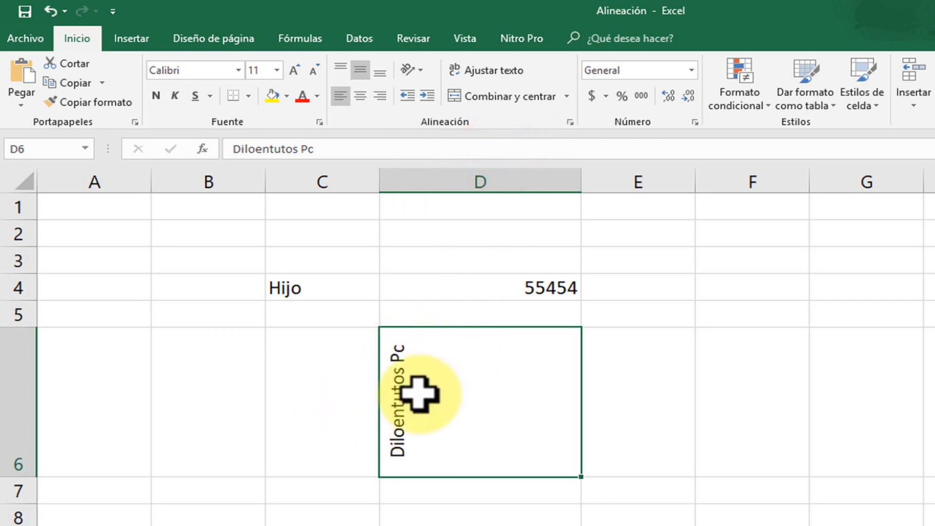
{"action": "left_click", "coordinate": [414, 71]}
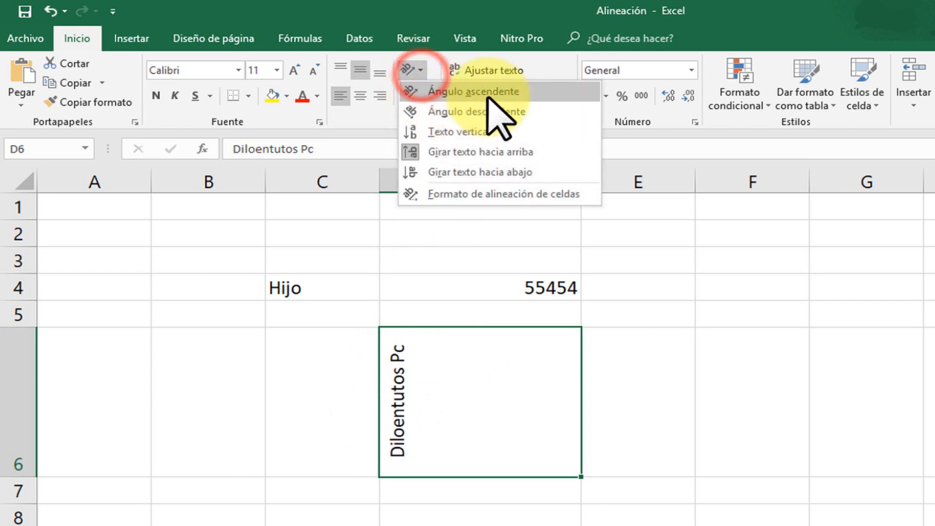
{"action": "left_click", "coordinate": [524, 93]}
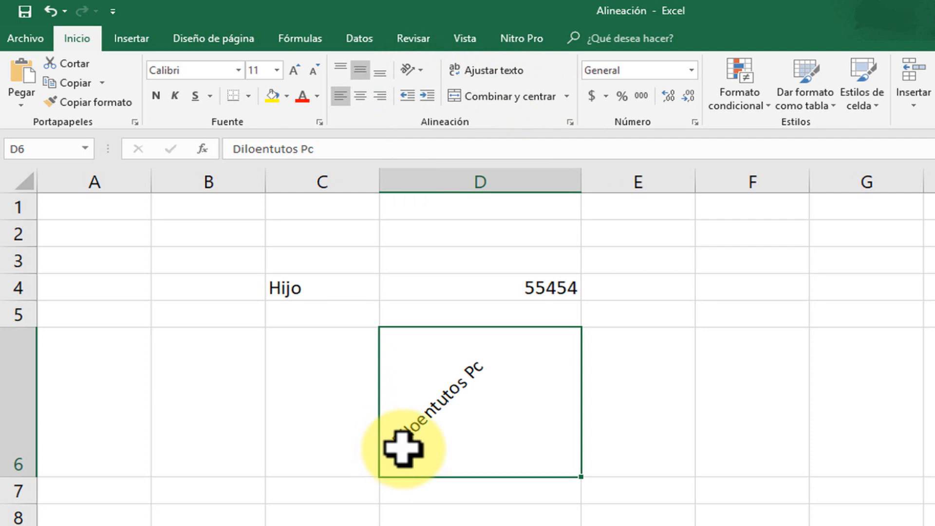
{"action": "left_click", "coordinate": [419, 69]}
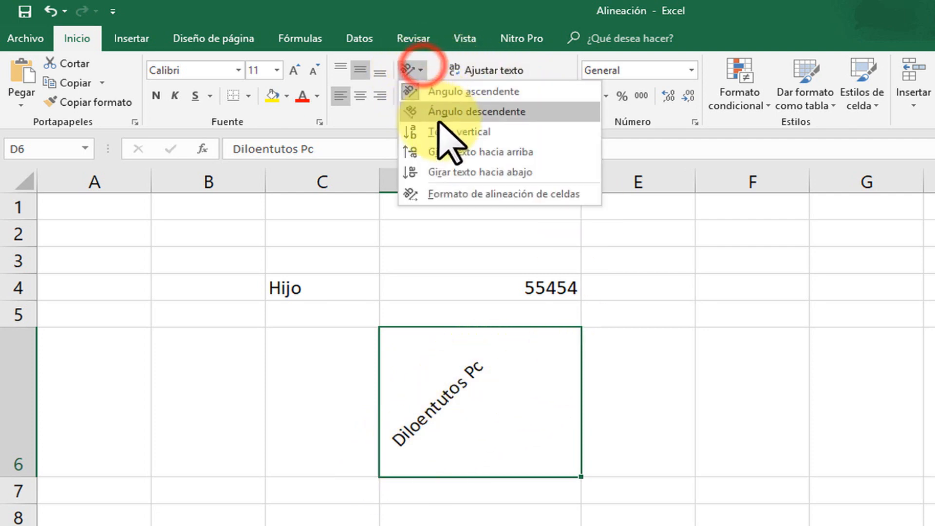
{"action": "left_click", "coordinate": [504, 113]}
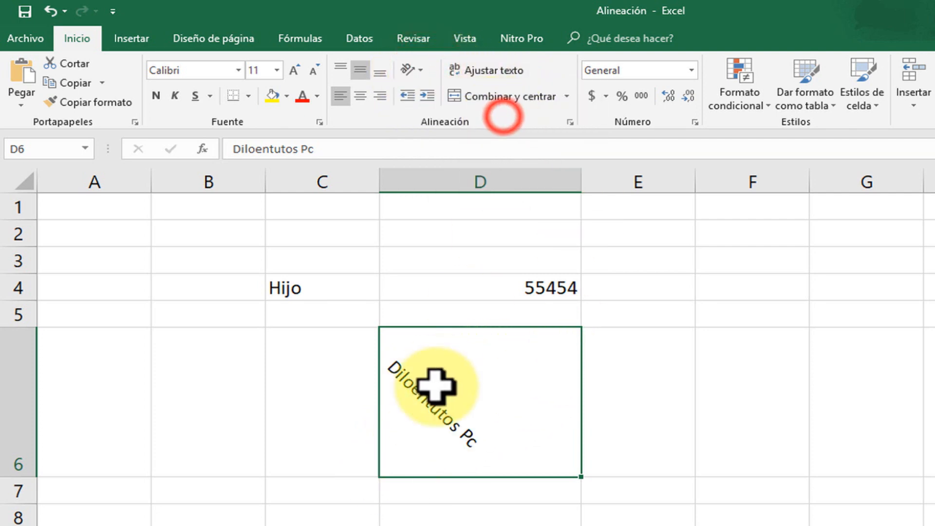
Set the orientation of the text in D6 to Ángulo ascendente, and keep D6 selected
{"action": "left_click", "coordinate": [420, 70]}
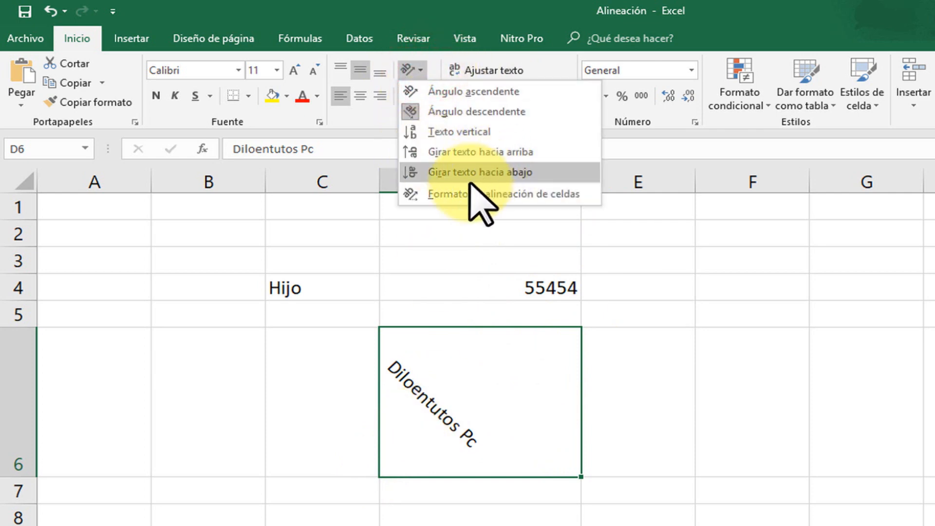
{"action": "left_click", "coordinate": [497, 93]}
{"action": "left_click", "coordinate": [705, 418]}
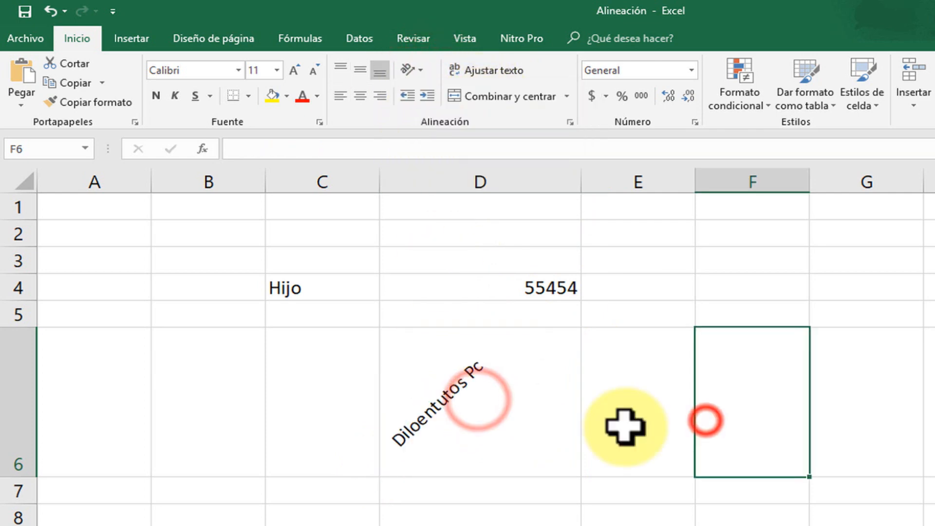
{"action": "left_click", "coordinate": [496, 425]}
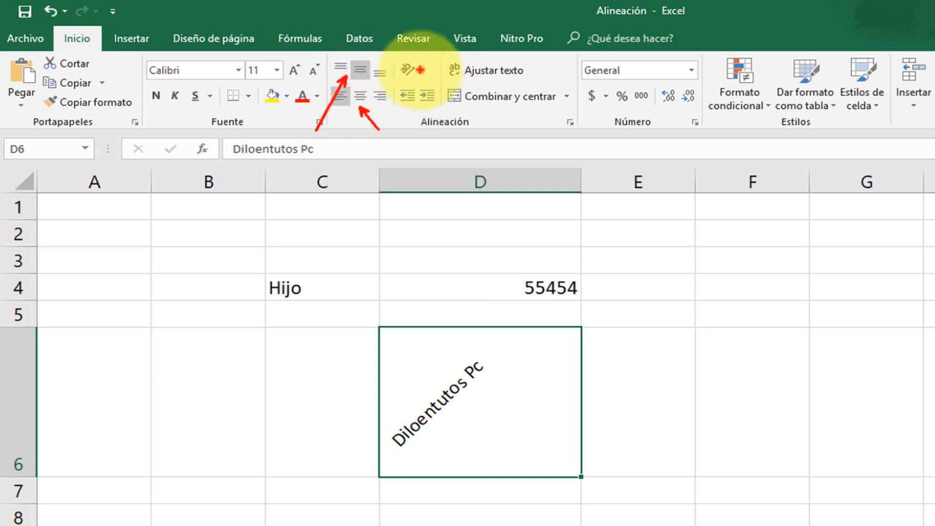
{"action": "left_click_drag", "start_coordinate": [420, 70], "coordinate": [463, 82]}
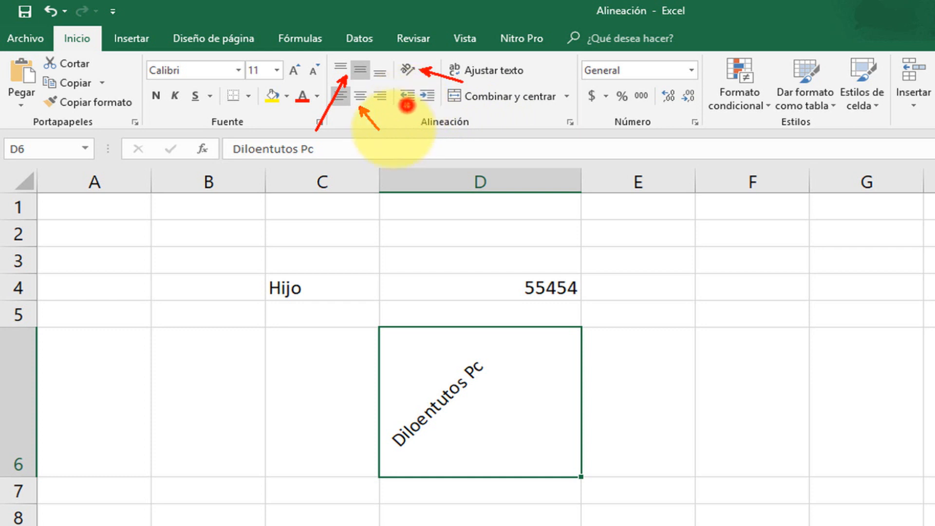
{"action": "left_click_drag", "start_coordinate": [388, 142], "coordinate": [406, 105]}
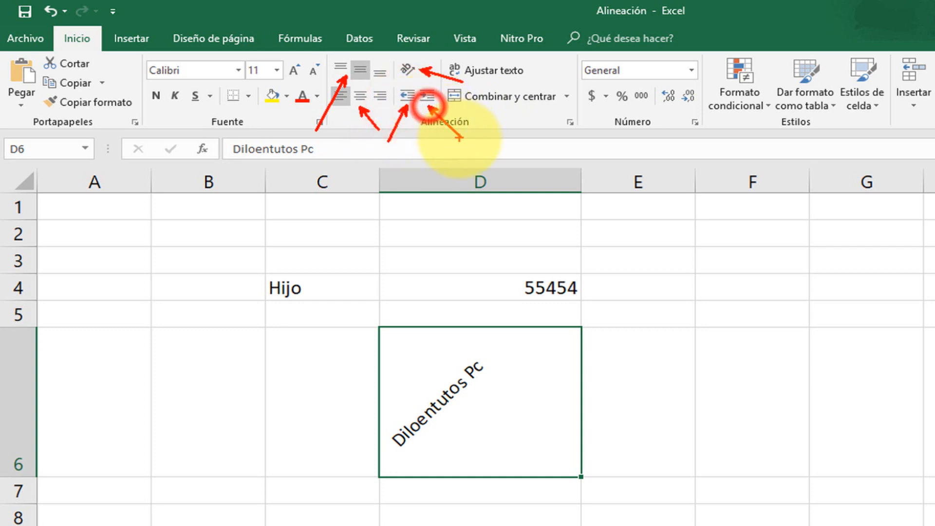
{"action": "left_click_drag", "start_coordinate": [460, 137], "coordinate": [429, 107]}
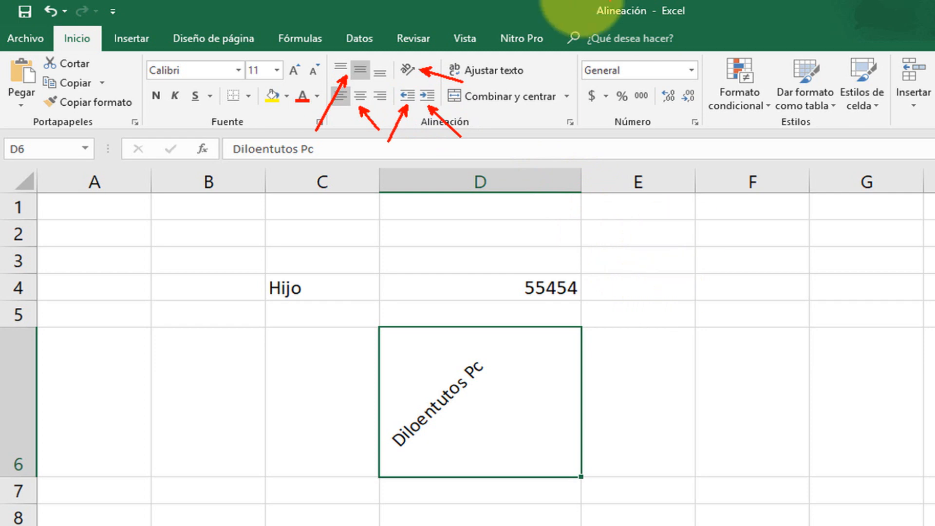
{"action": "left_click_drag", "start_coordinate": [532, 71], "coordinate": [625, 71]}
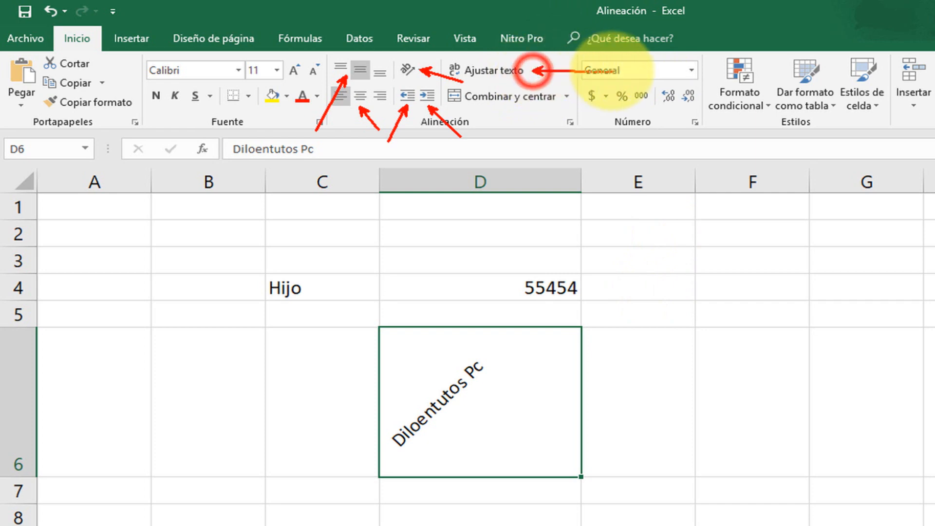
{"action": "left_click_drag", "start_coordinate": [571, 96], "coordinate": [671, 96]}
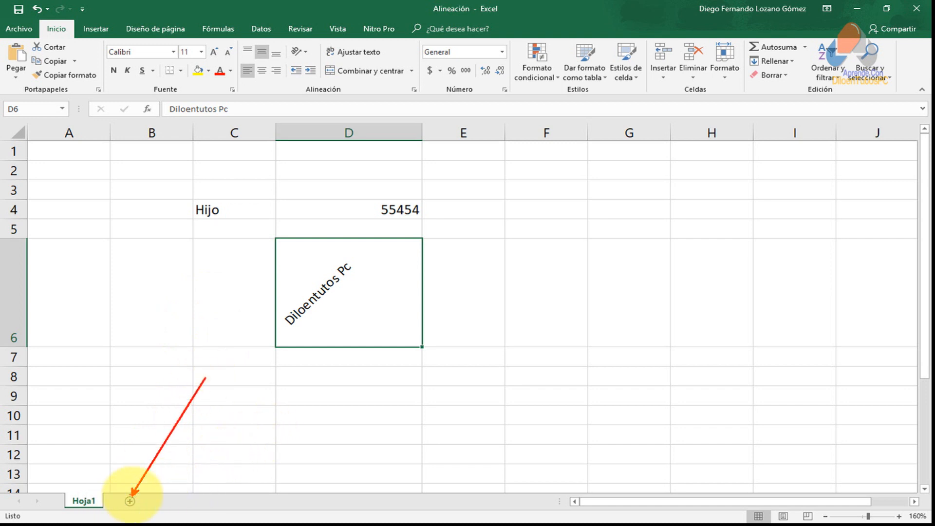
Add a second worksheet to the workbook, set its zoom to 150%, and select cell C3
{"action": "left_click", "coordinate": [130, 500]}
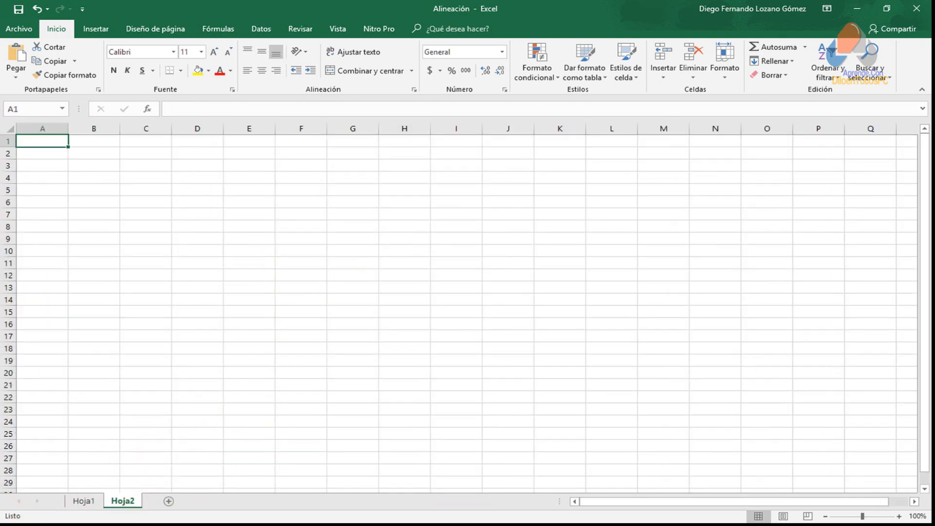
{"action": "left_click", "coordinate": [899, 515]}
{"action": "left_click", "coordinate": [899, 516]}
{"action": "left_click", "coordinate": [899, 516]}
{"action": "left_click", "coordinate": [899, 516]}
{"action": "left_click", "coordinate": [898, 515]}
{"action": "left_click", "coordinate": [147, 189]}
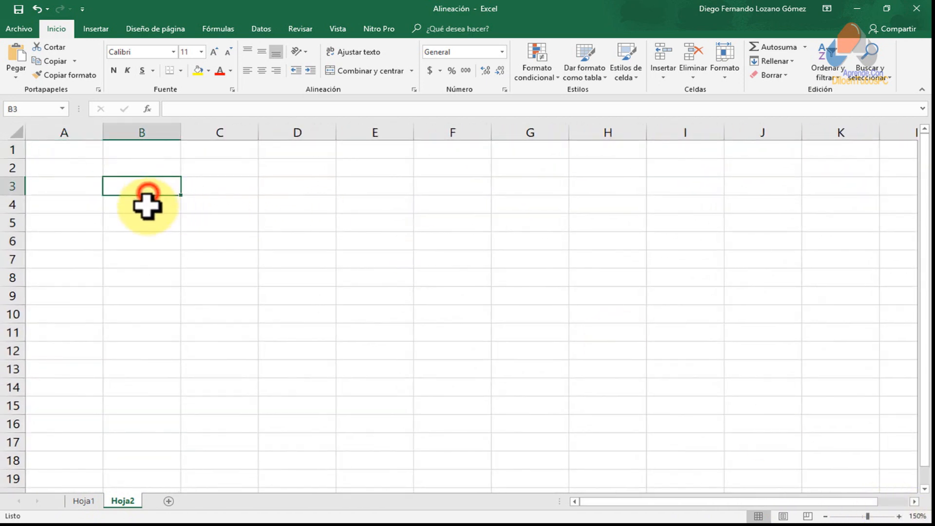
{"action": "left_click", "coordinate": [208, 188]}
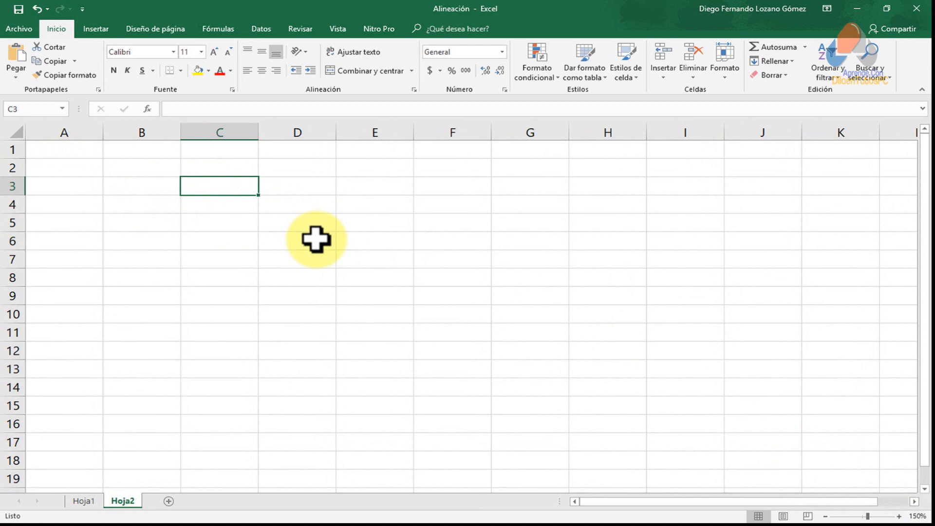
Enter a sample person's full name in cell D5 of the second sheet
{"action": "key", "text": "ctrl+Home"}
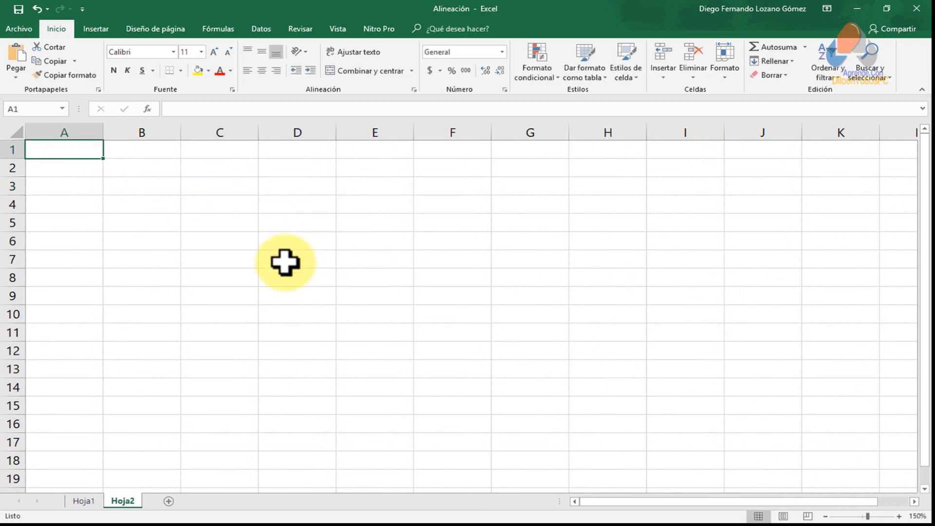
{"action": "left_click", "coordinate": [273, 225]}
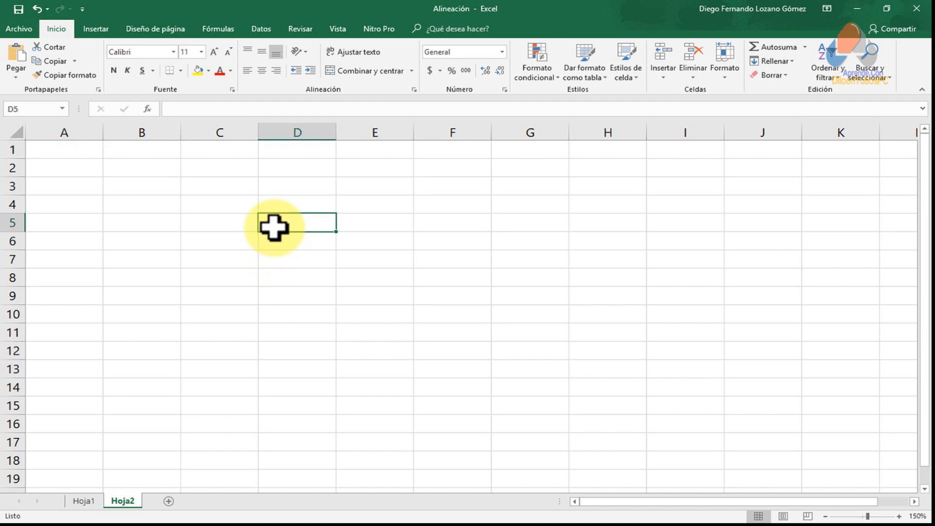
{"action": "type", "text": "María Teresa"}
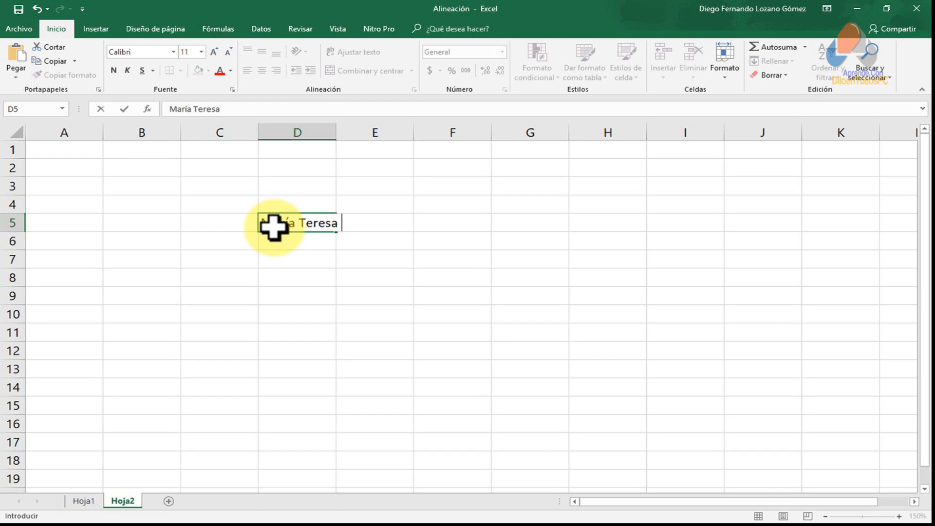
{"action": "type", "text": "Gómez"}
{"action": "key", "text": "Return"}
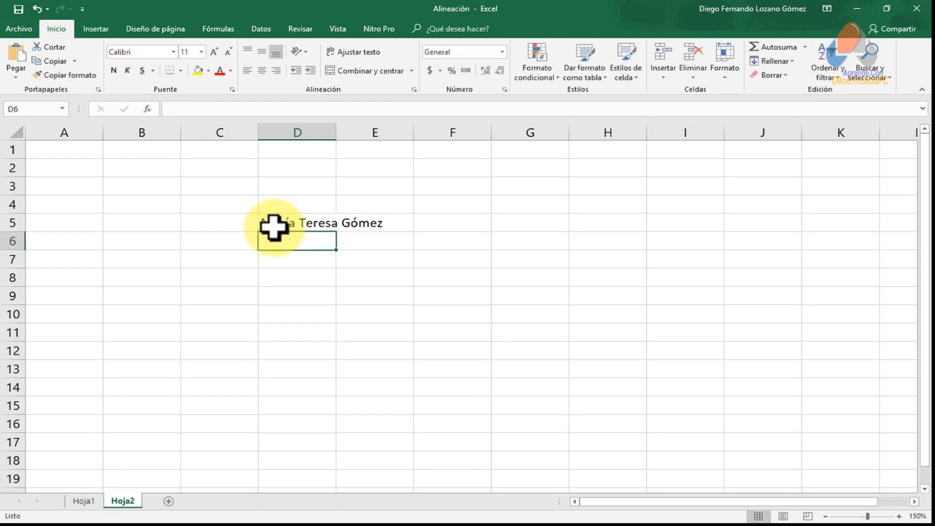
Widen column D to about 19.14 so it holds the name in D5, and undo the widening
{"action": "left_click", "coordinate": [309, 223]}
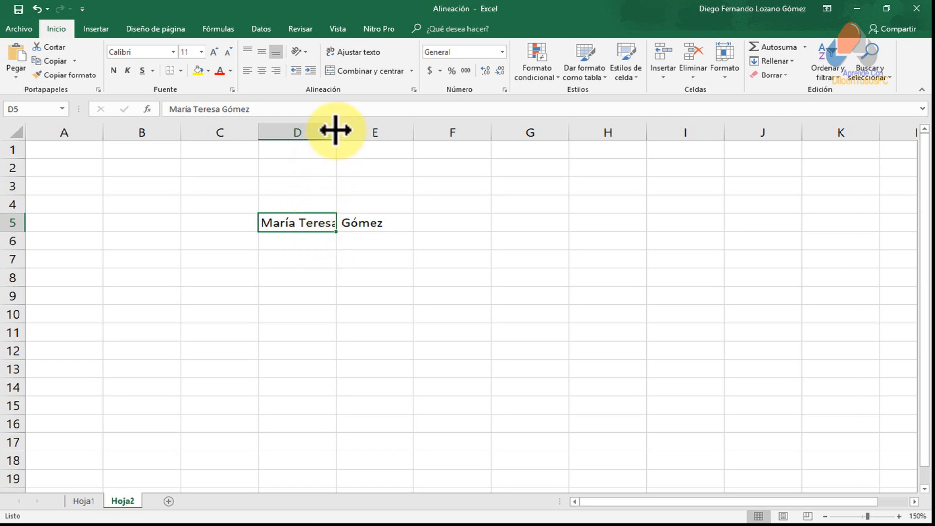
{"action": "left_click_drag", "start_coordinate": [336, 130], "coordinate": [394, 130]}
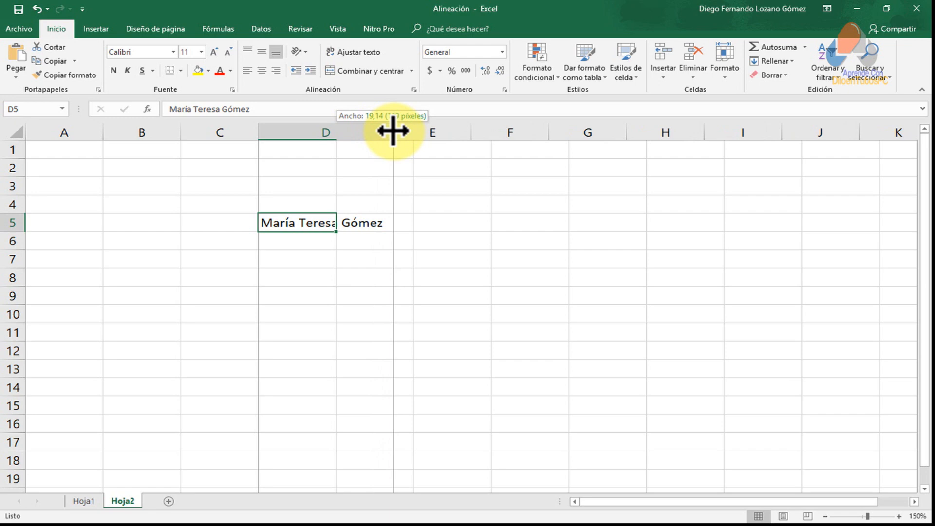
{"action": "left_click_drag", "start_coordinate": [393, 130], "coordinate": [393, 131]}
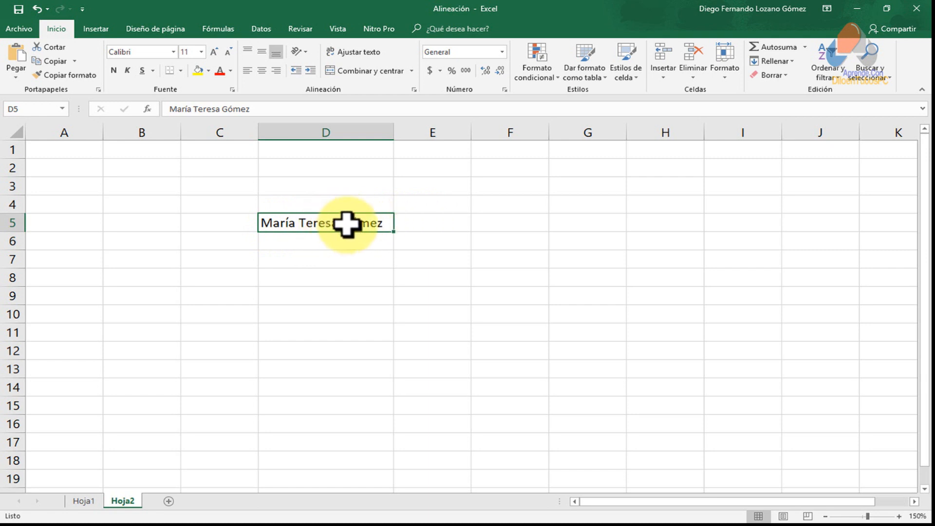
{"action": "left_click", "coordinate": [36, 9]}
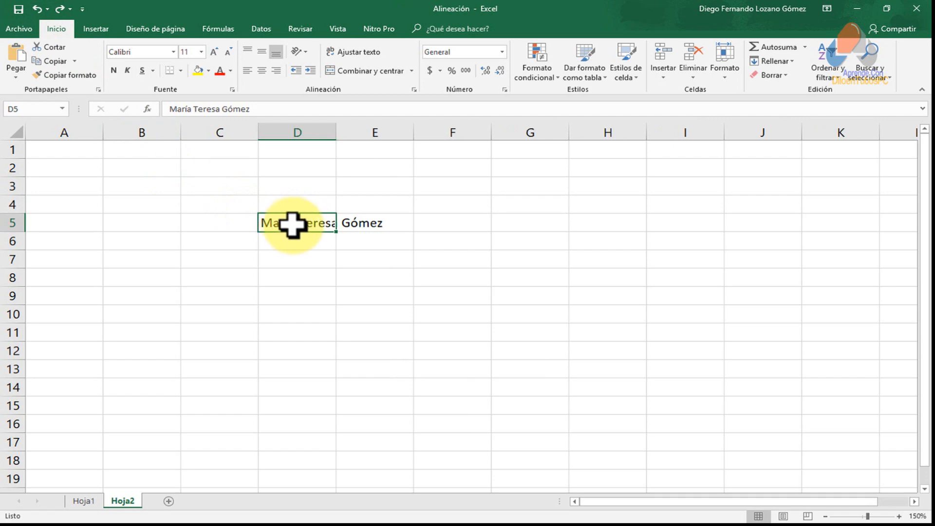
Compare the contents of E5 and D5, then try AutoFit on column D and undo it
{"action": "left_click", "coordinate": [369, 223]}
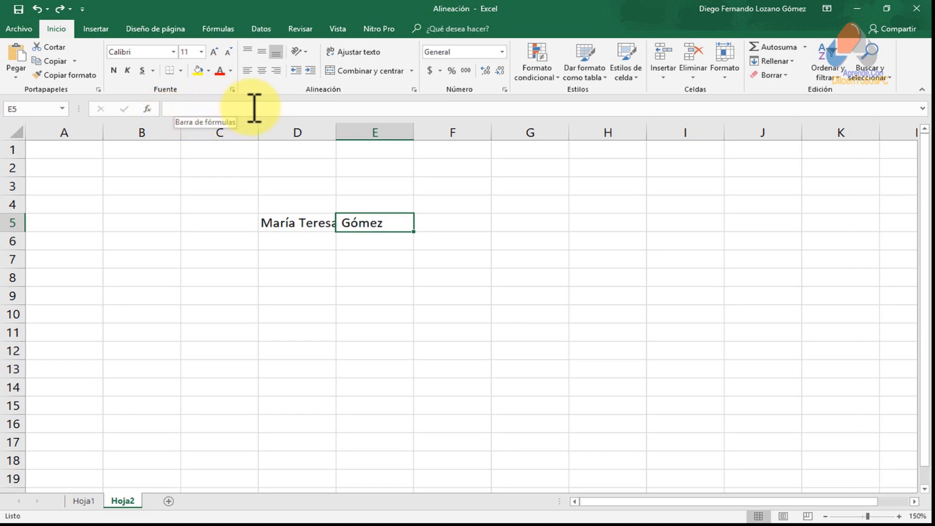
{"action": "left_click", "coordinate": [286, 222]}
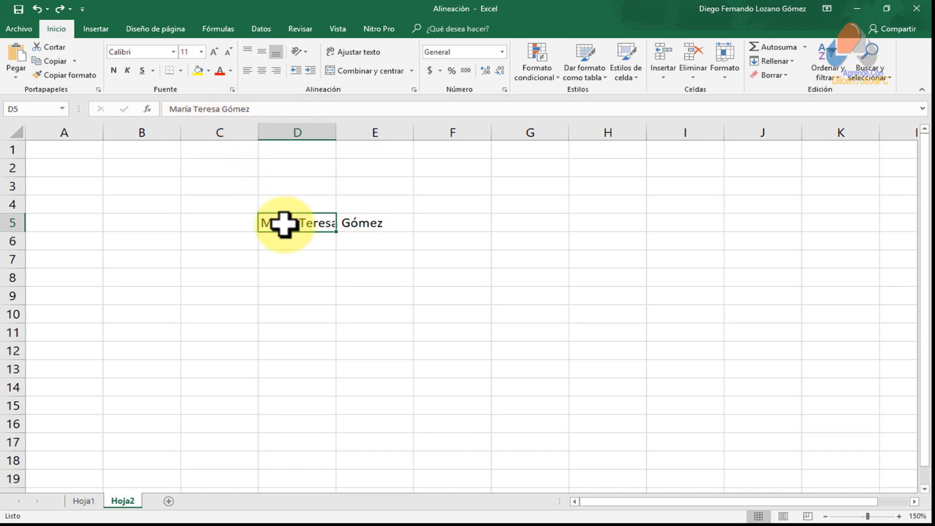
{"action": "double_click", "coordinate": [336, 132]}
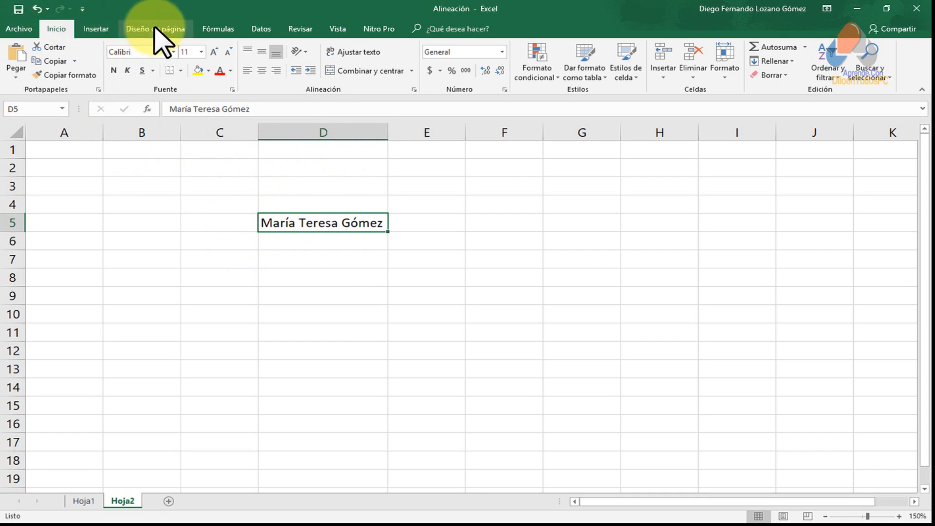
{"action": "left_click", "coordinate": [37, 9]}
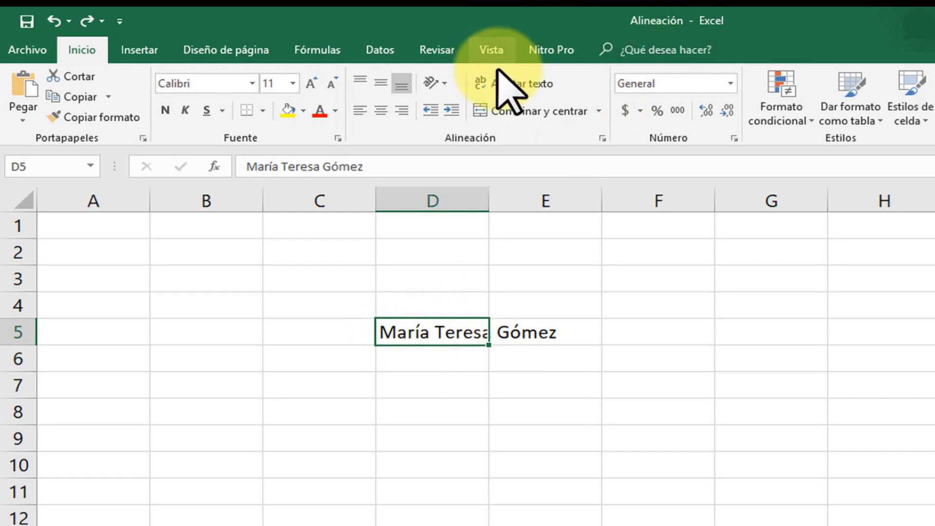
Try wrapping the text in D5 and then reducing its font size to 8, undoing each change
{"action": "left_click", "coordinate": [518, 84]}
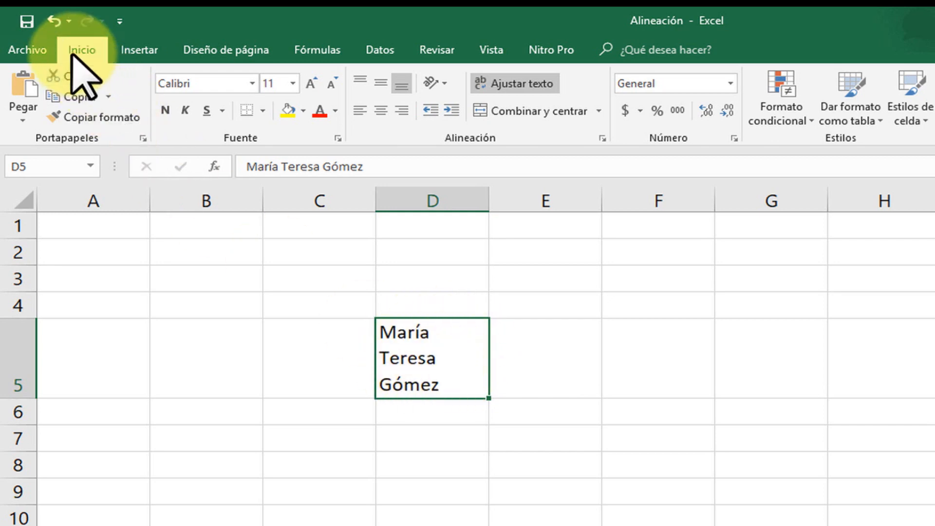
{"action": "left_click", "coordinate": [53, 21]}
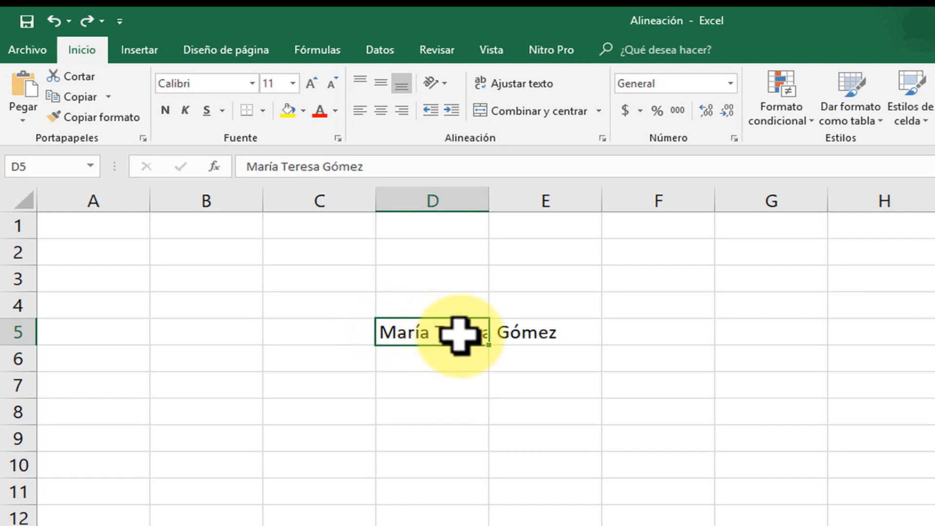
{"action": "left_click", "coordinate": [333, 84]}
{"action": "left_click", "coordinate": [333, 84]}
{"action": "left_click", "coordinate": [333, 84]}
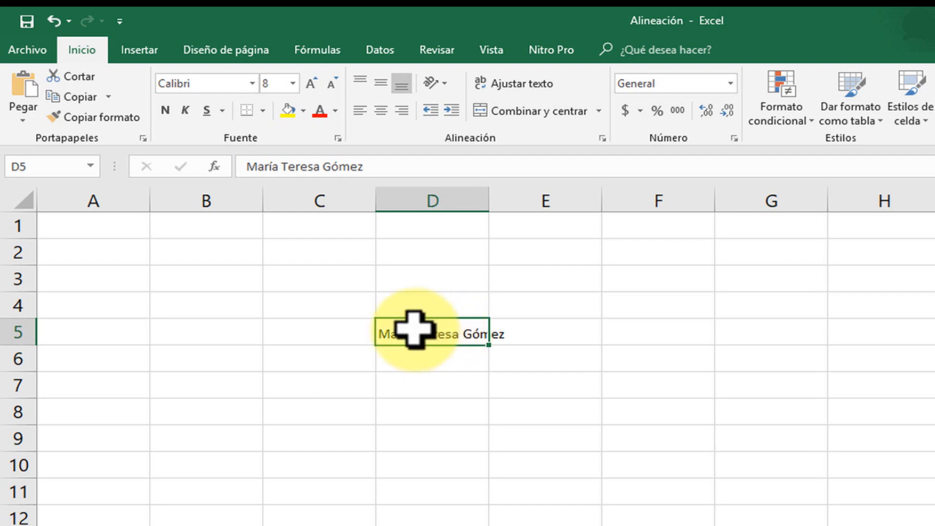
{"action": "left_click", "coordinate": [52, 20]}
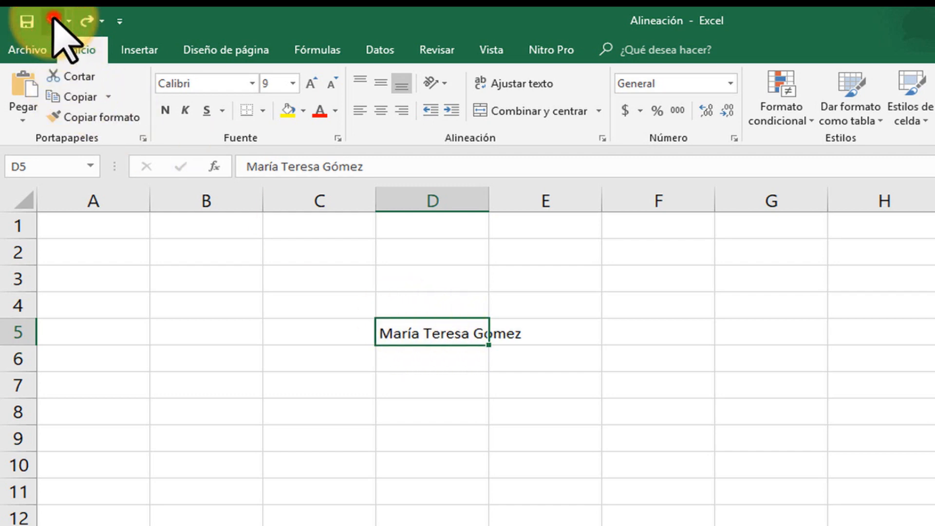
{"action": "left_click", "coordinate": [52, 19]}
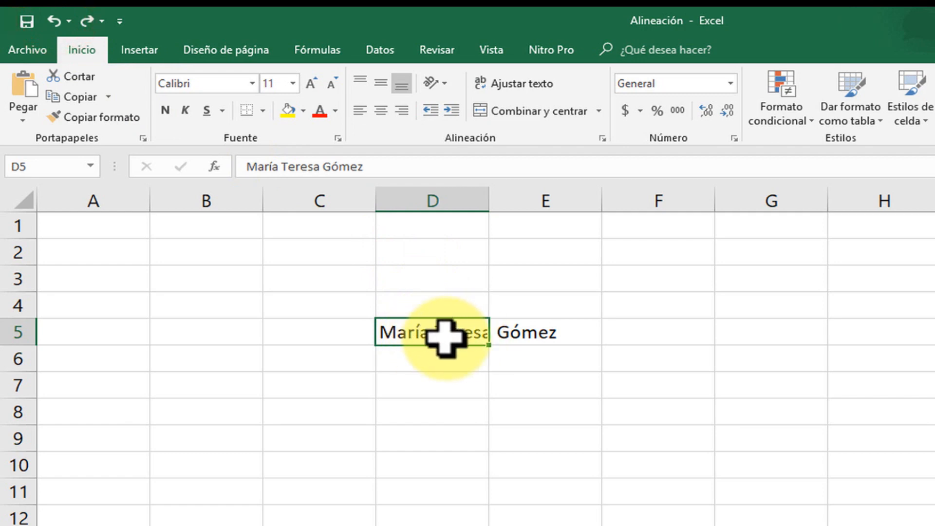
{"action": "left_click", "coordinate": [475, 410]}
{"action": "left_click", "coordinate": [445, 338]}
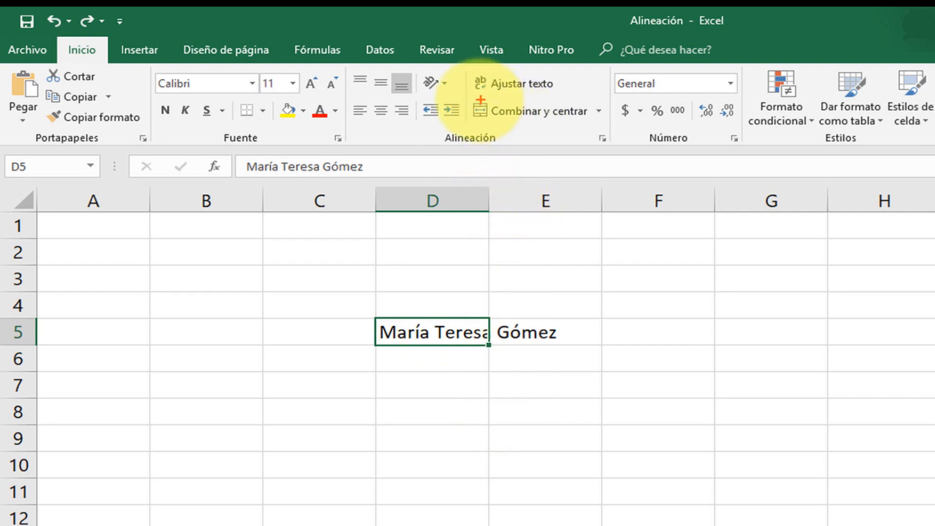
{"action": "mouse_move", "coordinate": [463, 94]}
{"action": "left_mouse_down"}
{"action": "mouse_move", "coordinate": [557, 128]}
{"action": "mouse_move", "coordinate": [609, 125]}
{"action": "left_mouse_up"}
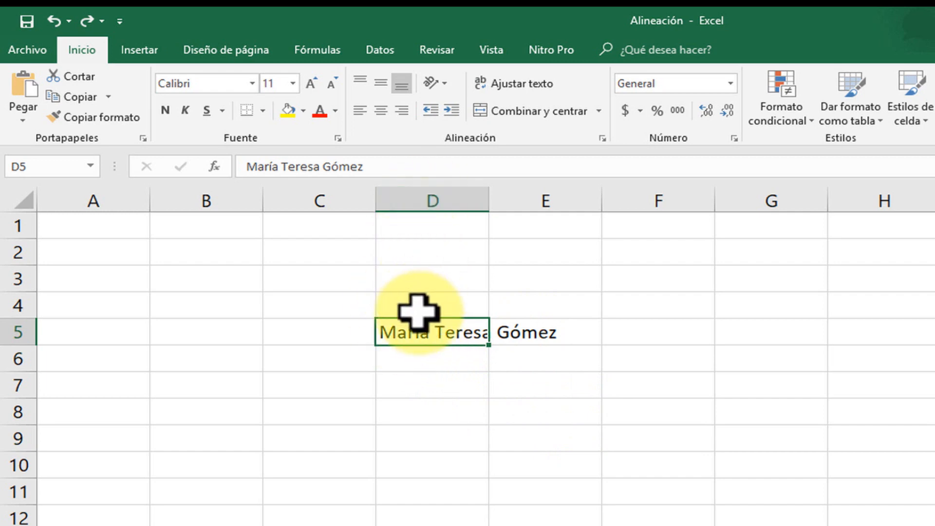
Try Combinar y centrar on the range D5:E5, and undo the merge
{"action": "left_click", "coordinate": [415, 335]}
{"action": "left_click_drag", "start_coordinate": [461, 328], "coordinate": [504, 327]}
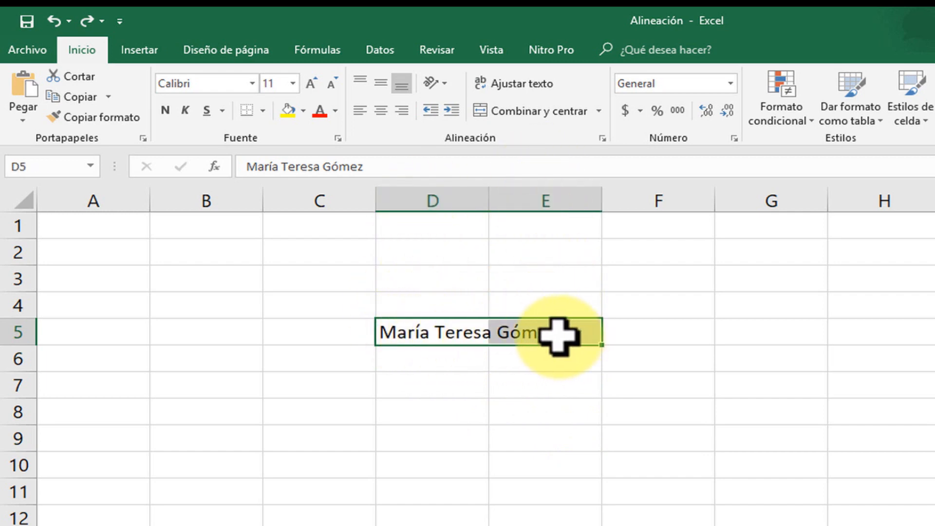
{"action": "left_click", "coordinate": [531, 115]}
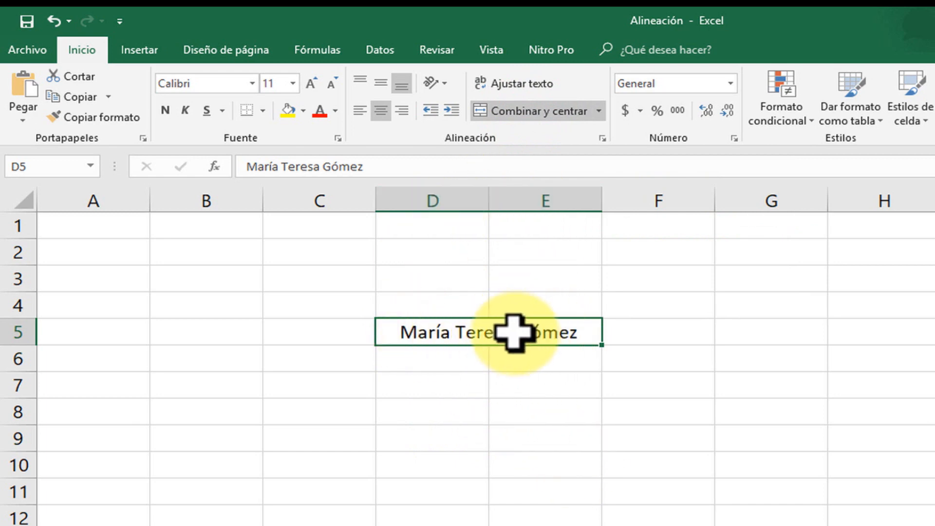
{"action": "left_click", "coordinate": [54, 21]}
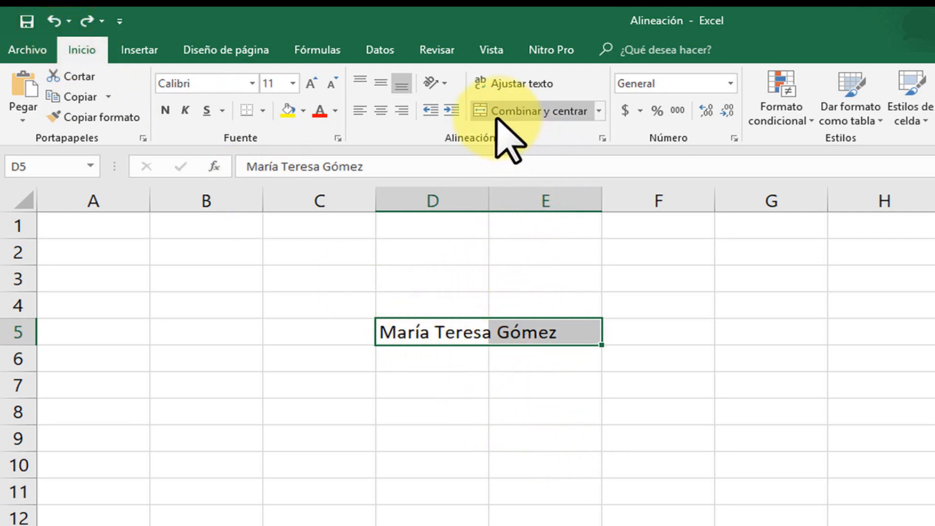
Merge D5:E5 with Combinar horizontalmente, and check the merged cell's reference against neighbouring F5
{"action": "left_click", "coordinate": [599, 111]}
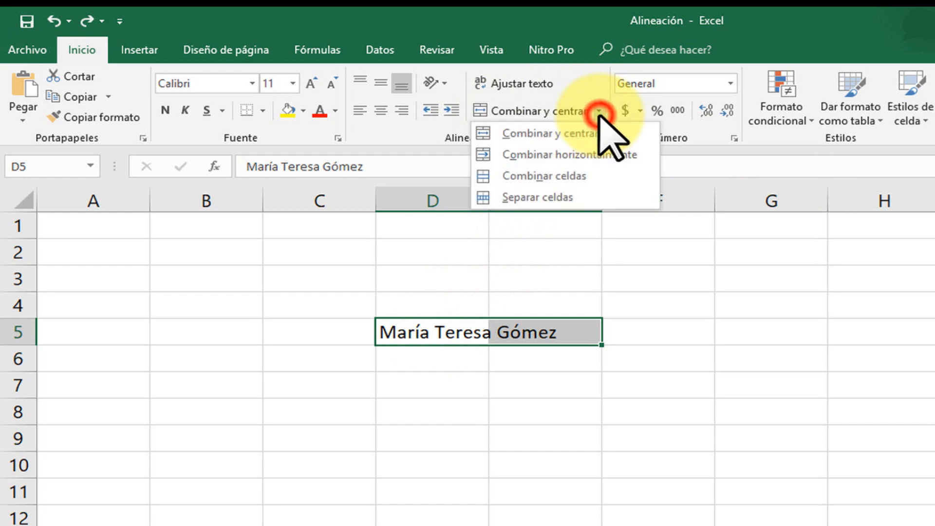
{"action": "left_click", "coordinate": [602, 159]}
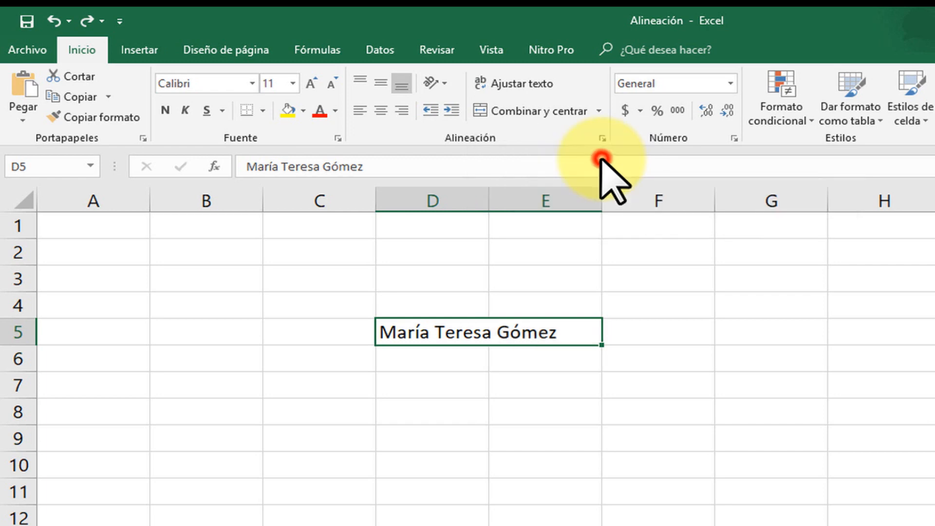
{"action": "left_click", "coordinate": [501, 402]}
{"action": "left_click", "coordinate": [440, 330]}
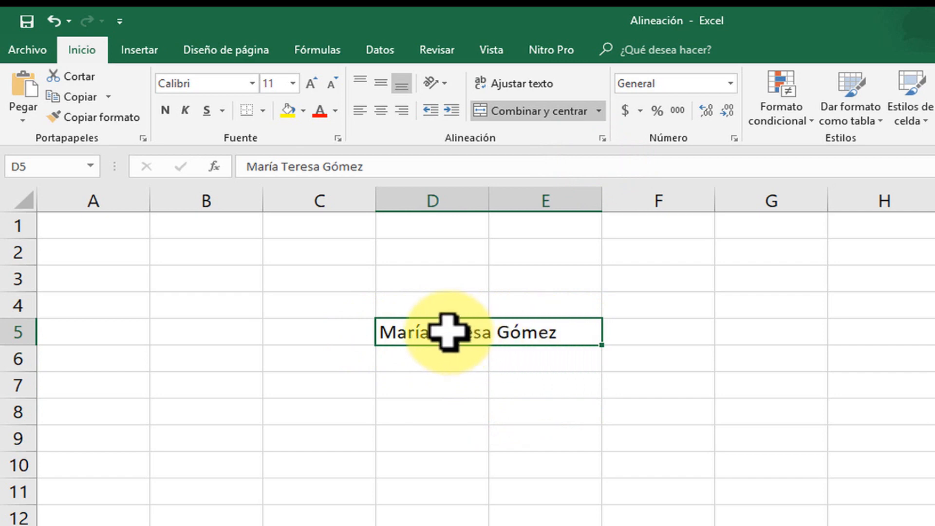
{"action": "left_click", "coordinate": [423, 332]}
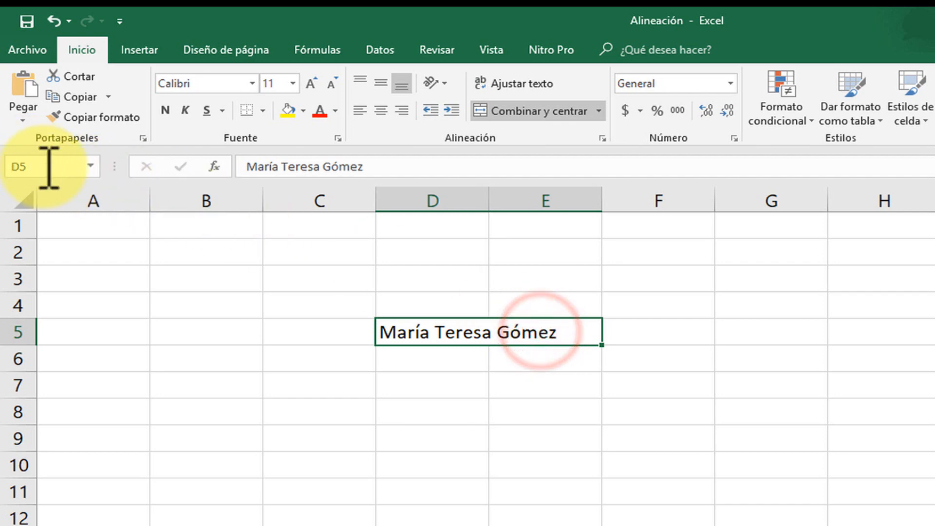
{"action": "left_click", "coordinate": [636, 334]}
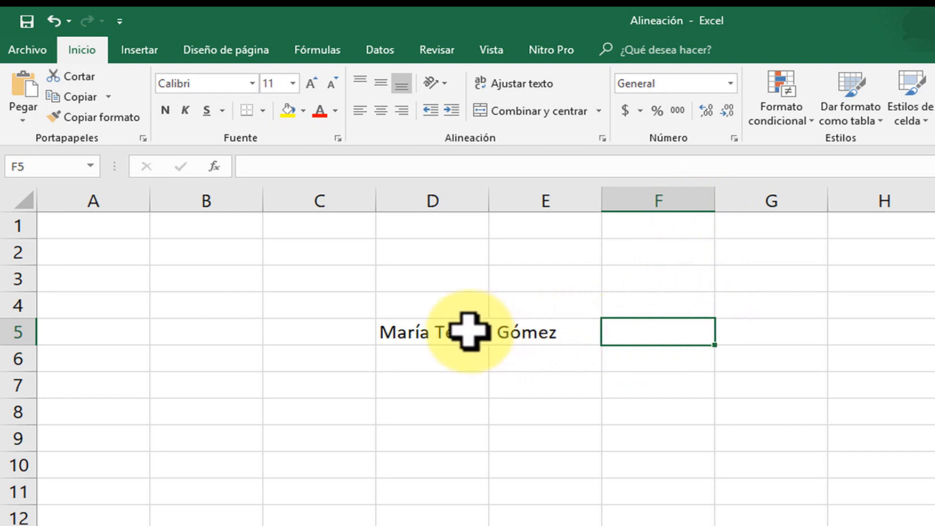
{"action": "left_click", "coordinate": [438, 338]}
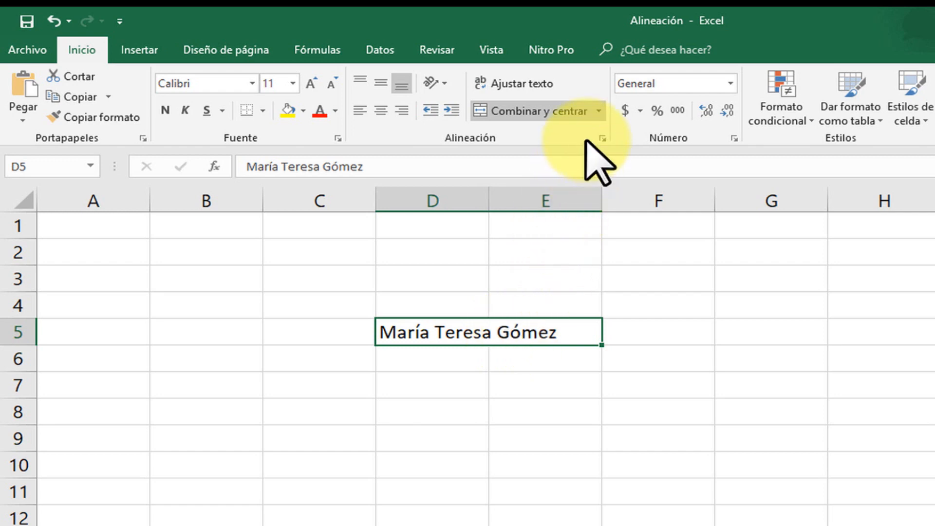
Split the merged cell D5:E5 with Separar celdas, and select D5 and E5 individually to check them
{"action": "left_click", "coordinate": [600, 110]}
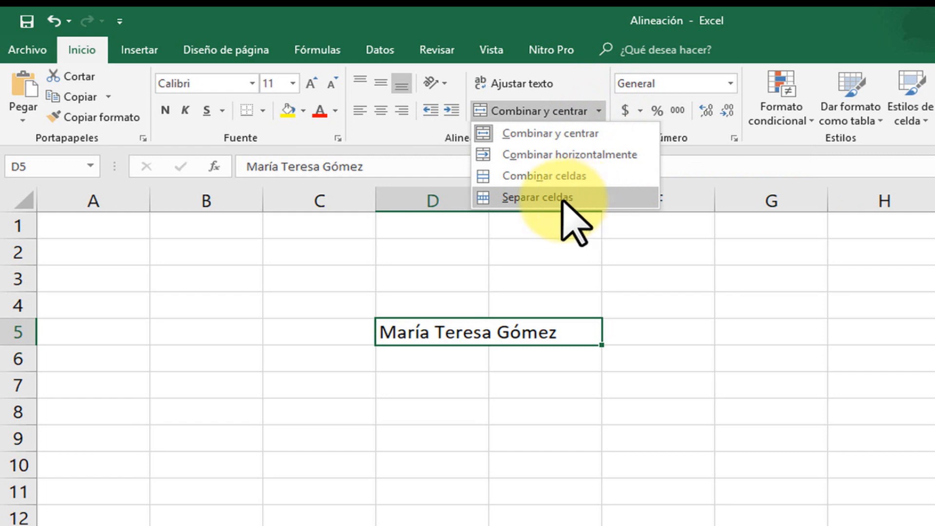
{"action": "left_click", "coordinate": [589, 197]}
{"action": "left_click", "coordinate": [501, 438]}
{"action": "left_click", "coordinate": [447, 330]}
{"action": "left_click", "coordinate": [543, 328]}
{"action": "left_click", "coordinate": [439, 329]}
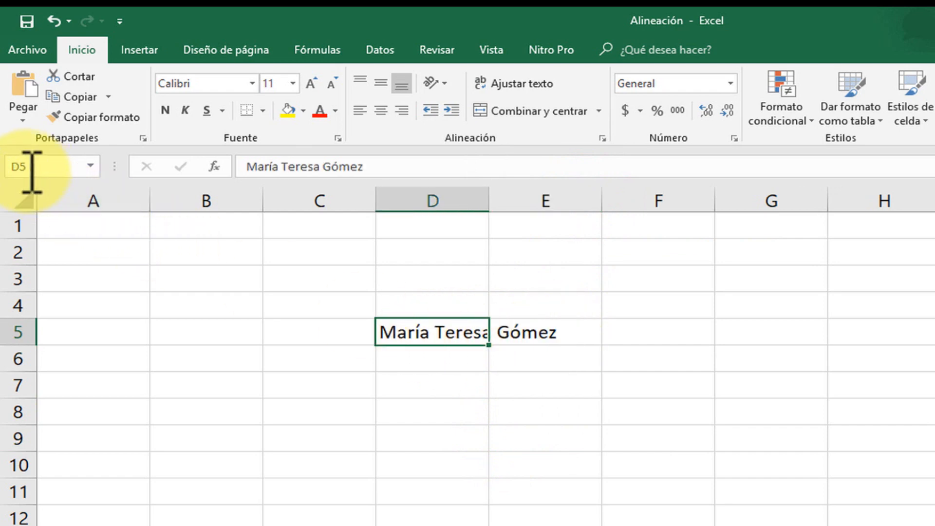
Inspect cell E5 for any content of its own, and reselect D5
{"action": "left_click", "coordinate": [545, 335]}
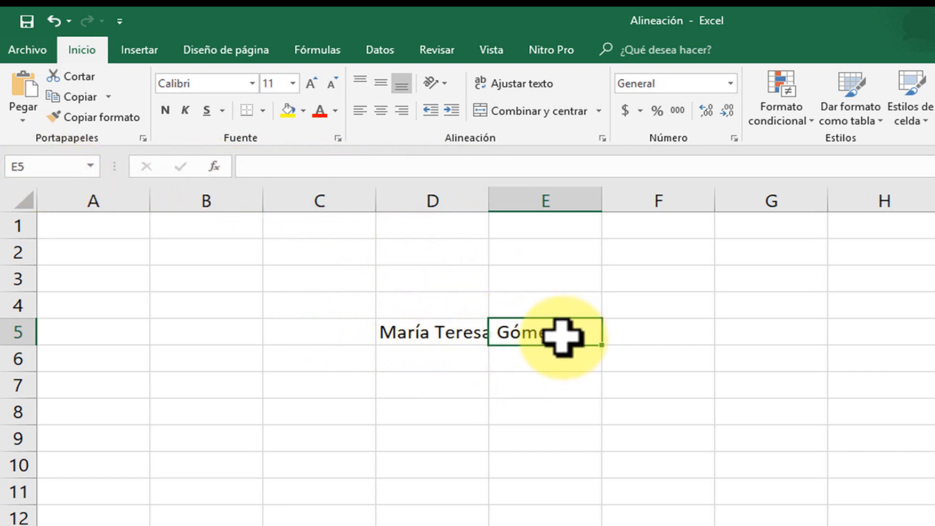
{"action": "key", "text": "Delete"}
{"action": "left_click", "coordinate": [287, 170]}
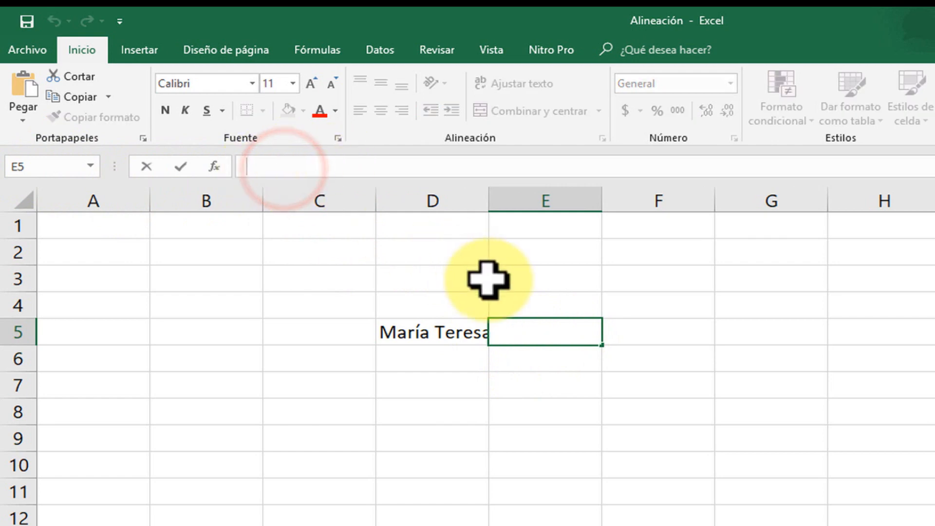
{"action": "left_click", "coordinate": [533, 328]}
{"action": "left_click", "coordinate": [541, 421]}
{"action": "left_click", "coordinate": [533, 327]}
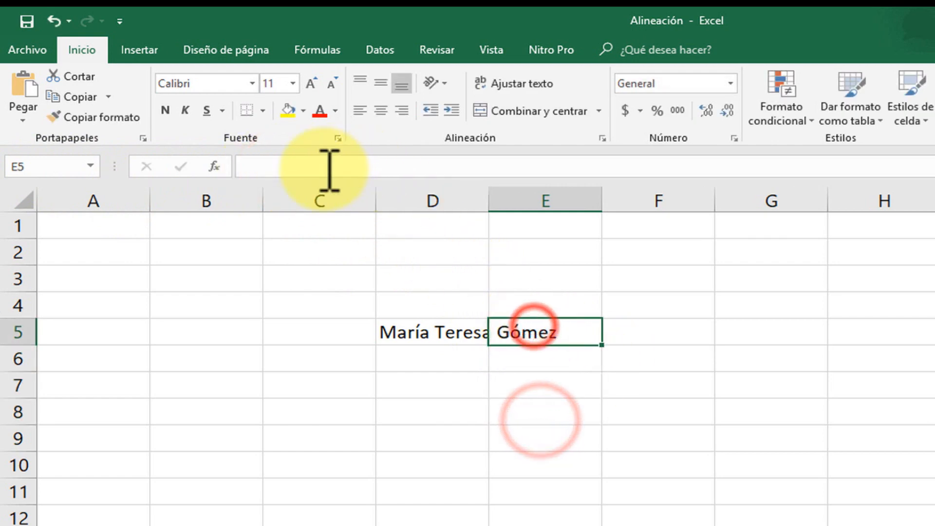
{"action": "left_click", "coordinate": [440, 334]}
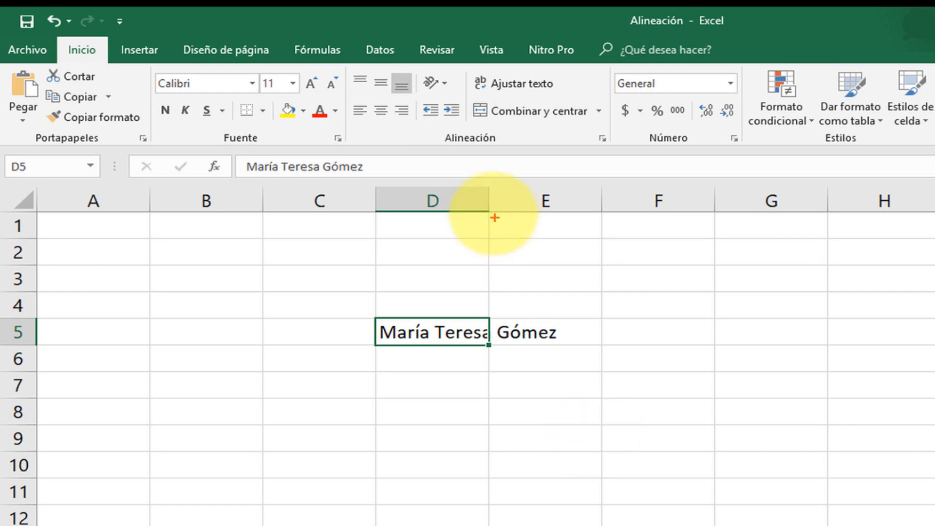
{"action": "left_click_drag", "start_coordinate": [346, 65], "coordinate": [611, 144]}
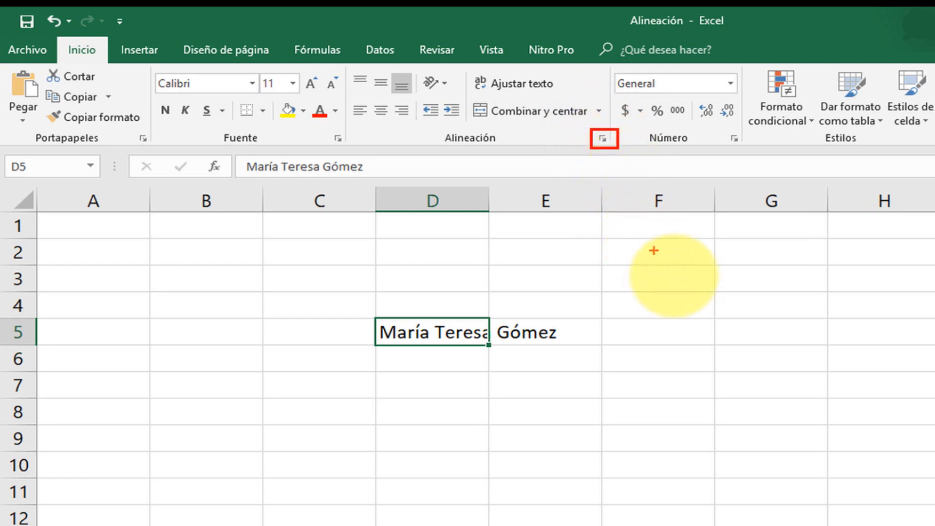
Examine the horizontal, vertical, indent and orientation settings for D5 in Formato de celdas, and close it without changes
{"action": "left_click", "coordinate": [602, 137]}
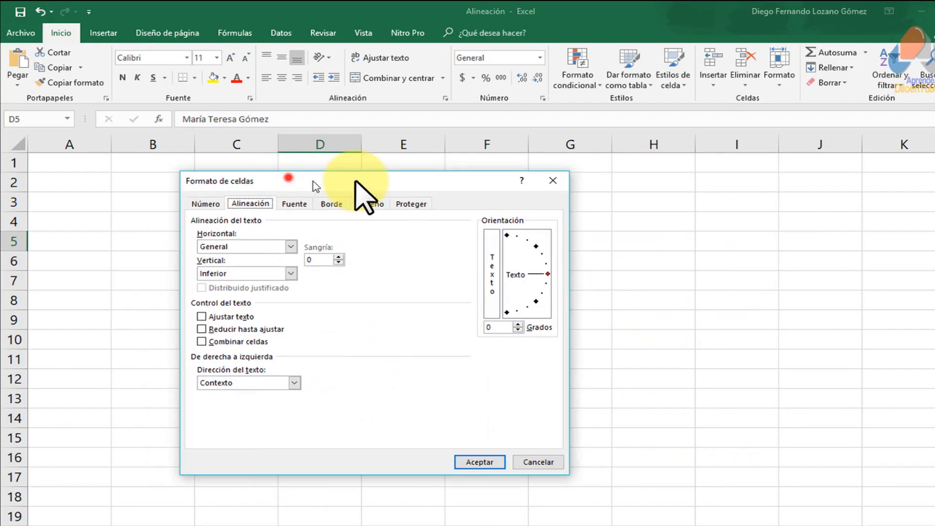
{"action": "left_click_drag", "start_coordinate": [355, 182], "coordinate": [615, 167]}
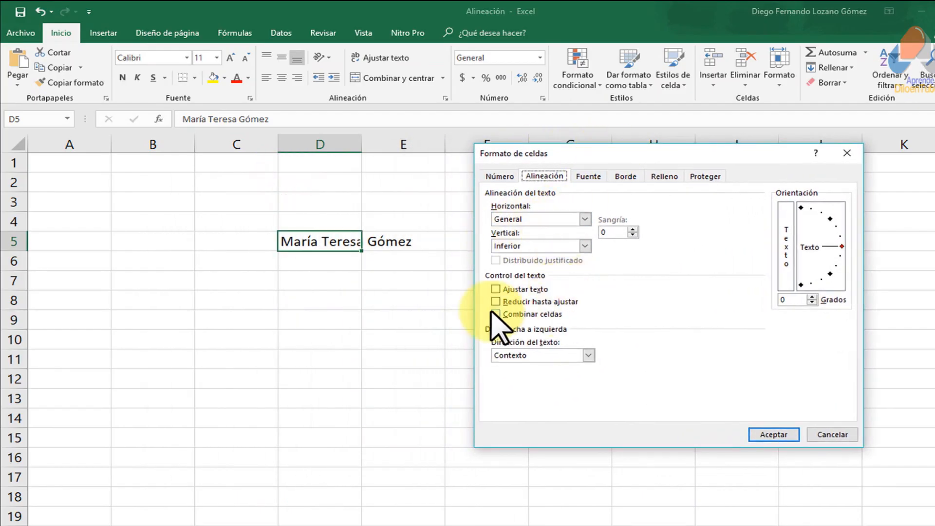
{"action": "left_click_drag", "start_coordinate": [560, 154], "coordinate": [400, 177]}
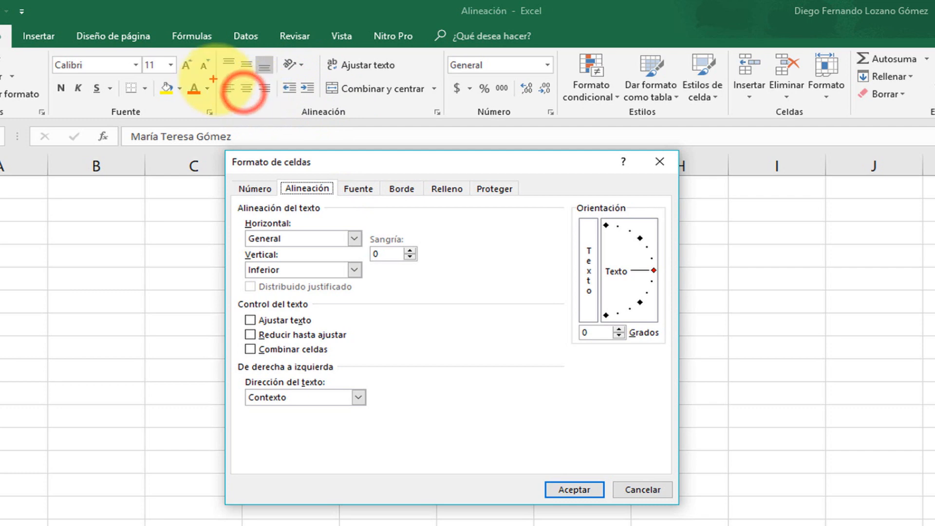
{"action": "left_click_drag", "start_coordinate": [249, 97], "coordinate": [349, 237]}
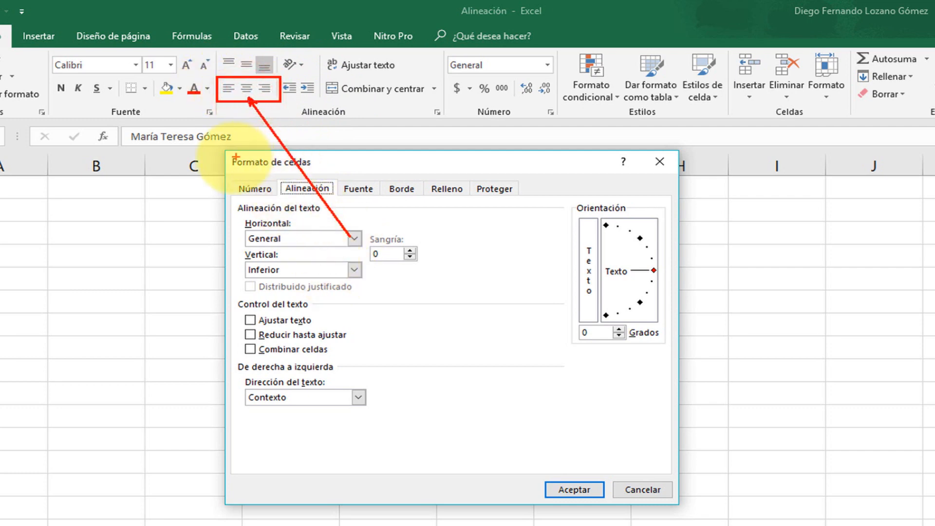
{"action": "mouse_move", "coordinate": [218, 52]}
{"action": "left_mouse_down"}
{"action": "mouse_move", "coordinate": [272, 72]}
{"action": "mouse_move", "coordinate": [235, 237]}
{"action": "mouse_move", "coordinate": [262, 267]}
{"action": "left_mouse_up"}
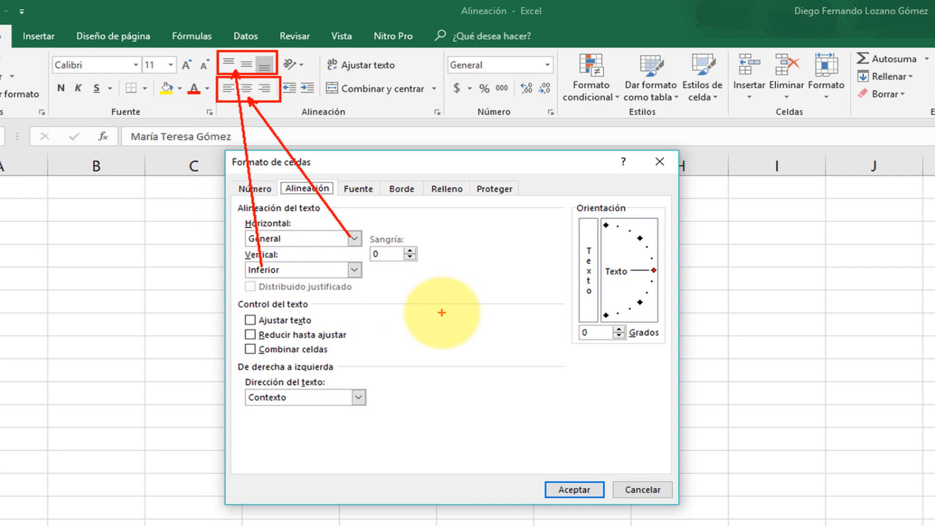
{"action": "left_click_drag", "start_coordinate": [362, 236], "coordinate": [427, 267]}
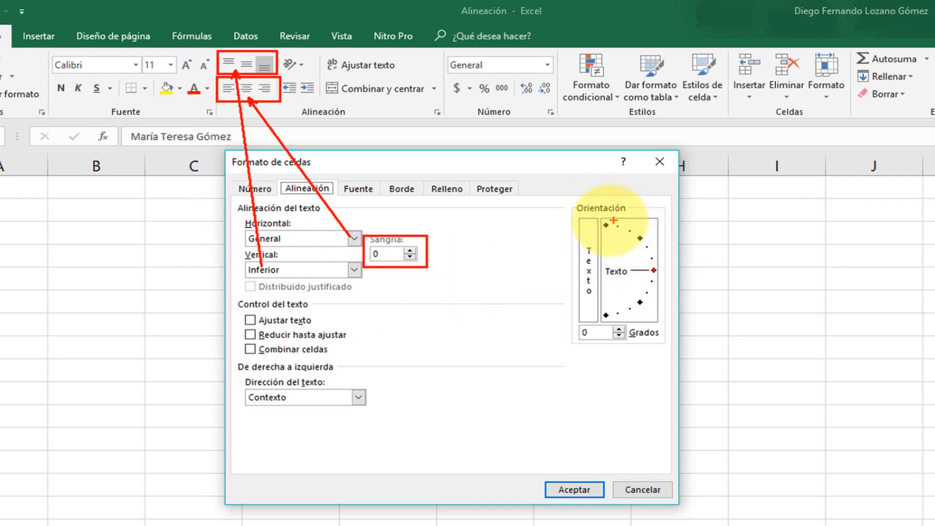
{"action": "left_click", "coordinate": [638, 492]}
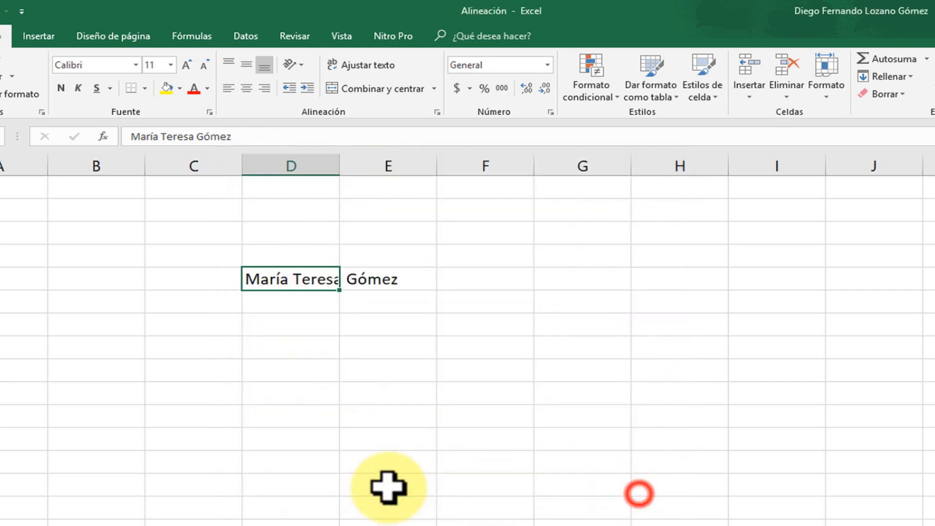
Enlarge the height of row 5 to about ten times its size, and reselect cell D5
{"action": "left_click", "coordinate": [388, 470]}
{"action": "left_click", "coordinate": [296, 281]}
{"action": "left_click_drag", "start_coordinate": [7, 291], "coordinate": [8, 496]}
{"action": "left_click", "coordinate": [405, 390]}
{"action": "left_click", "coordinate": [359, 311]}
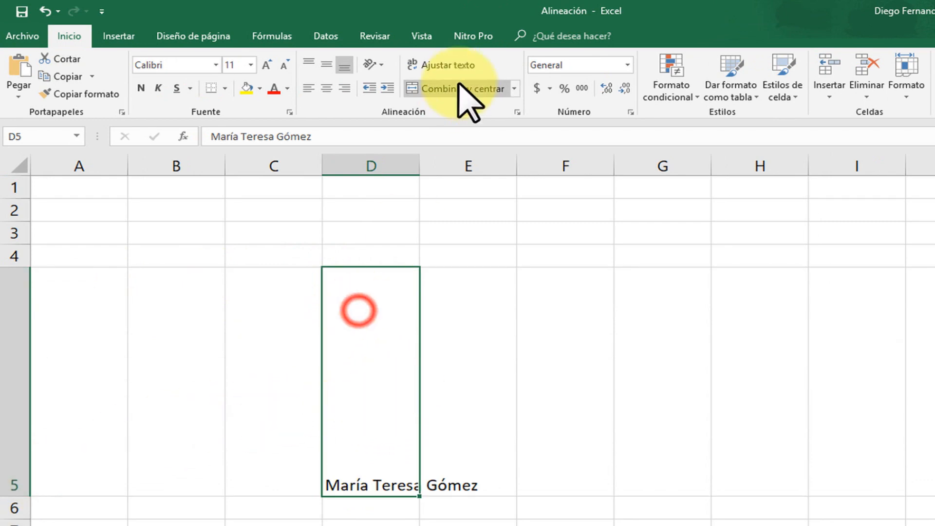
Rotate the text in D5 to an orientation of 47 degrees through Formato de celdas, and apply it
{"action": "left_click", "coordinate": [517, 112]}
{"action": "left_click_drag", "start_coordinate": [491, 156], "coordinate": [575, 168]}
{"action": "left_click", "coordinate": [805, 246]}
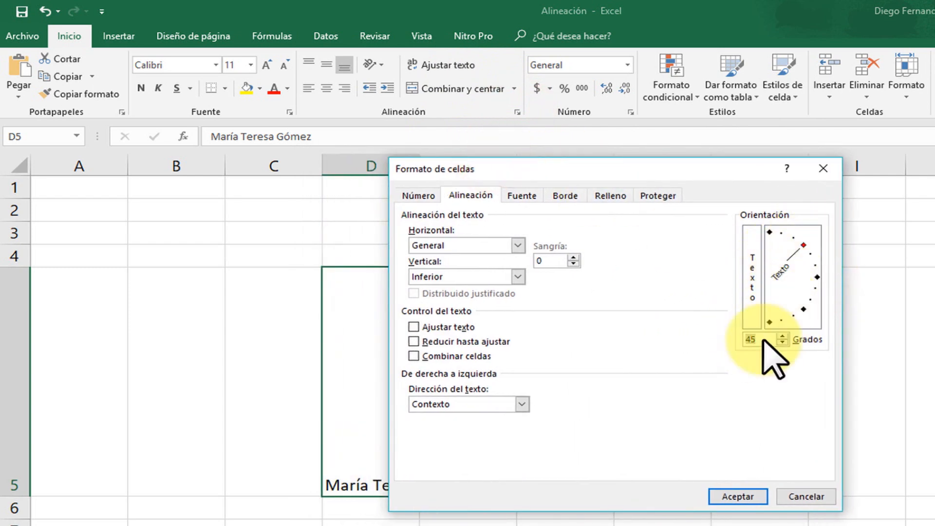
{"action": "left_click_drag", "start_coordinate": [545, 164], "coordinate": [613, 174]}
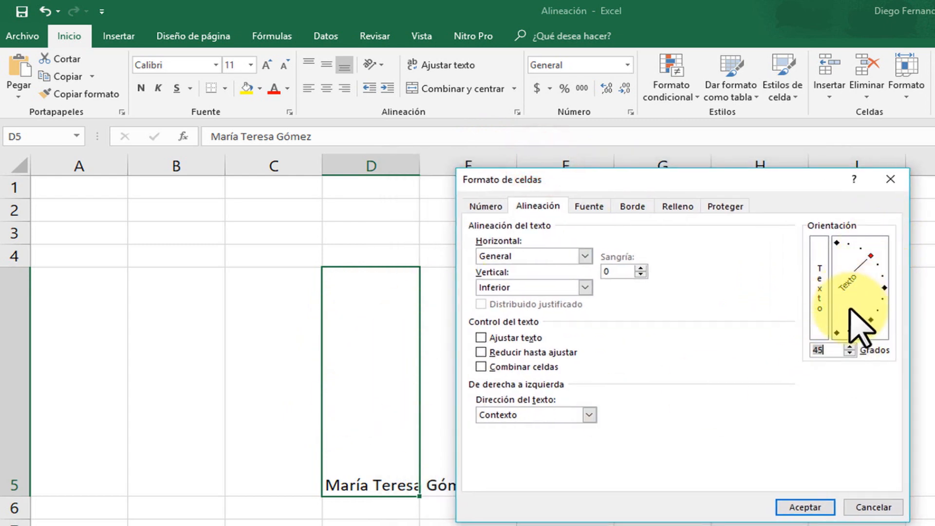
{"action": "left_click_drag", "start_coordinate": [875, 262], "coordinate": [874, 256]}
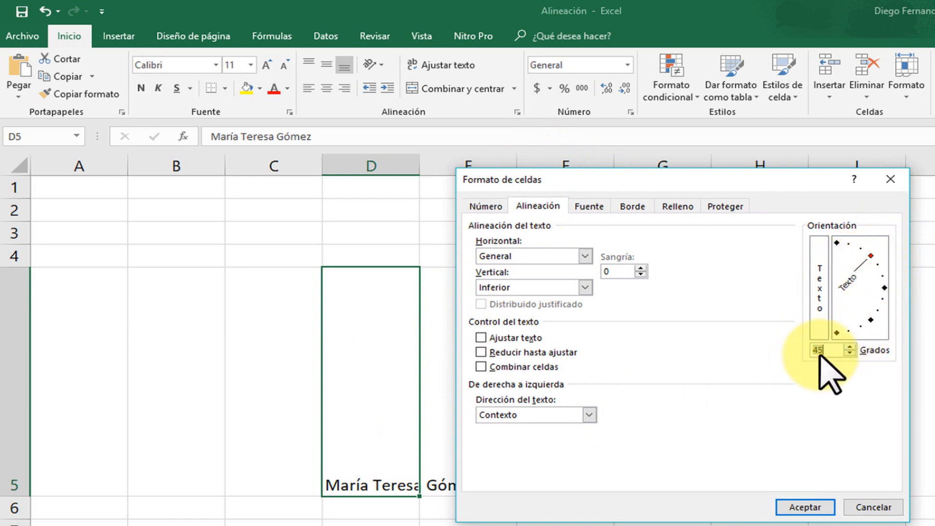
{"action": "left_click", "coordinate": [842, 350]}
{"action": "left_click", "coordinate": [850, 347]}
{"action": "left_click", "coordinate": [848, 346]}
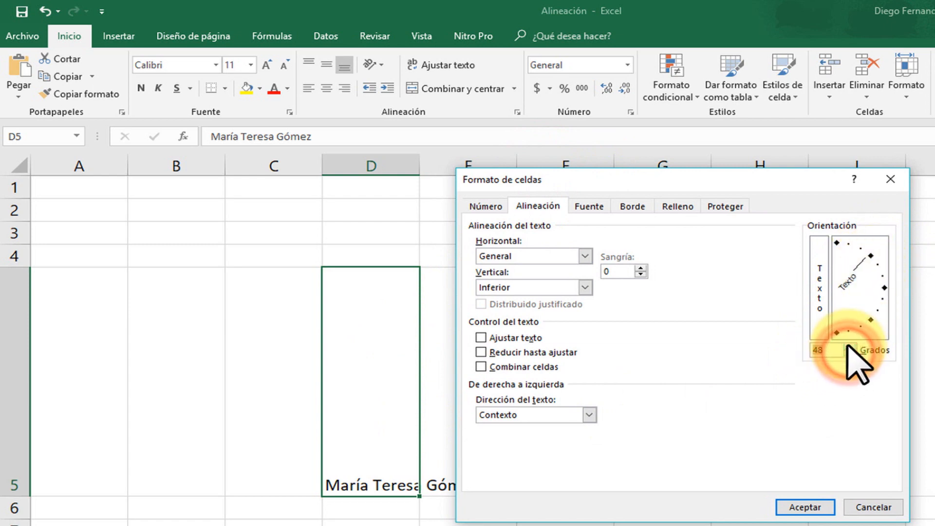
{"action": "left_click", "coordinate": [806, 508]}
{"action": "left_click", "coordinate": [486, 423]}
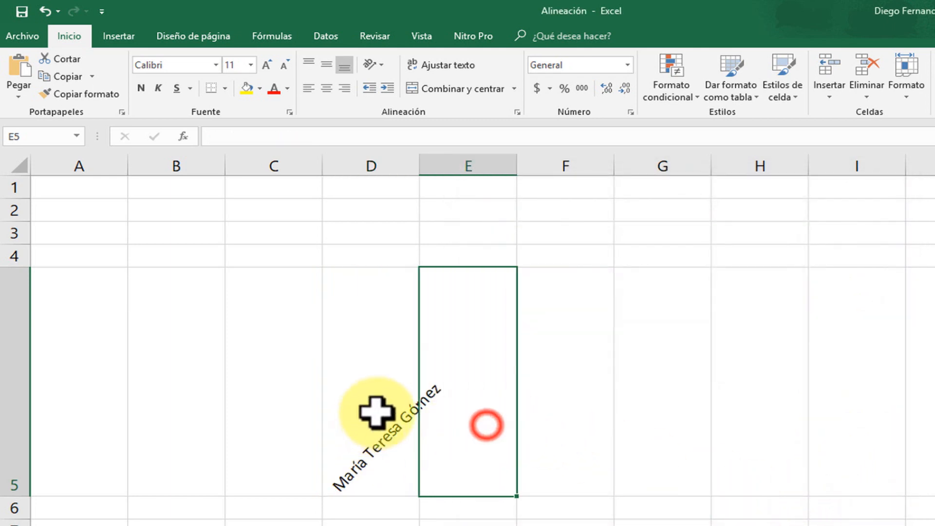
Align the rotated text in D5 vertically to the middle of the cell
{"action": "left_click", "coordinate": [381, 421]}
{"action": "left_click", "coordinate": [394, 338]}
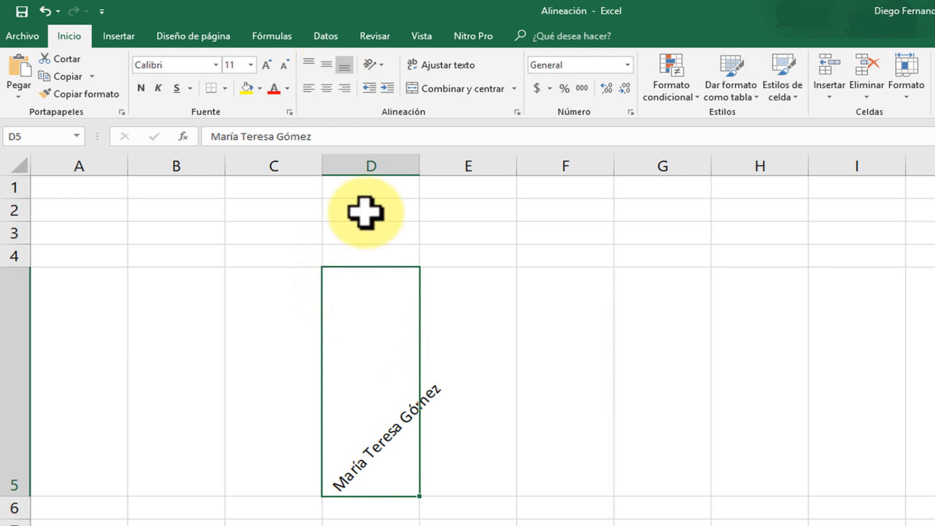
{"action": "left_click", "coordinate": [325, 66]}
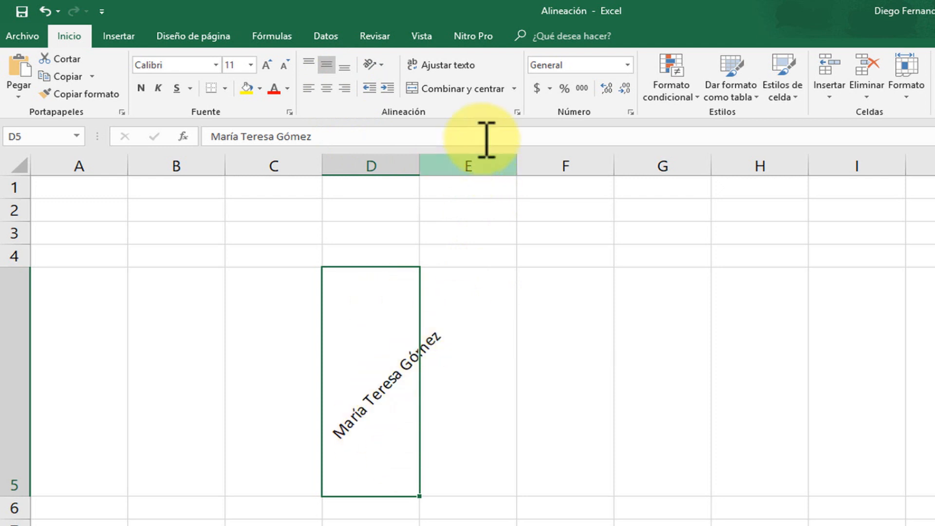
Set D5's orientation to 0 degrees and its horizontal alignment to Izquierda (sangría) with an indent of 1, and check the text's position
{"action": "left_click", "coordinate": [517, 113]}
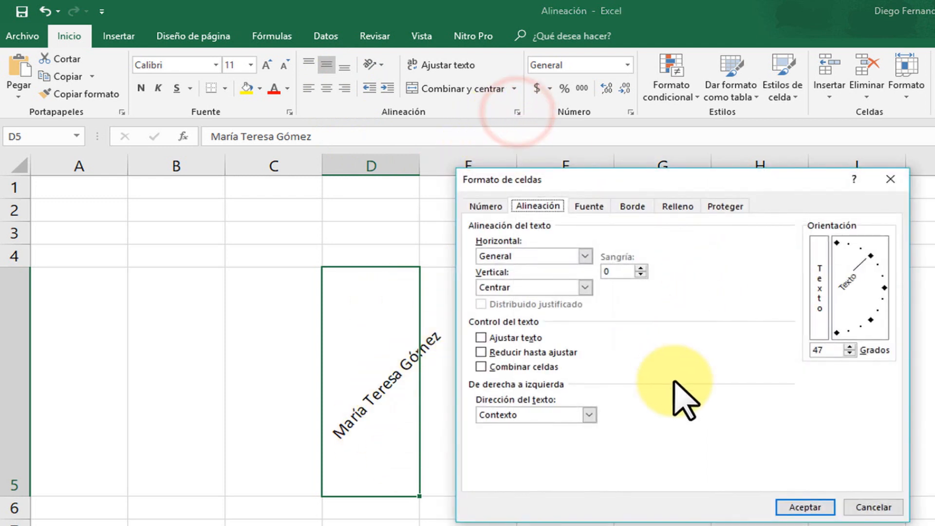
{"action": "left_click", "coordinate": [871, 255]}
{"action": "left_click", "coordinate": [884, 288]}
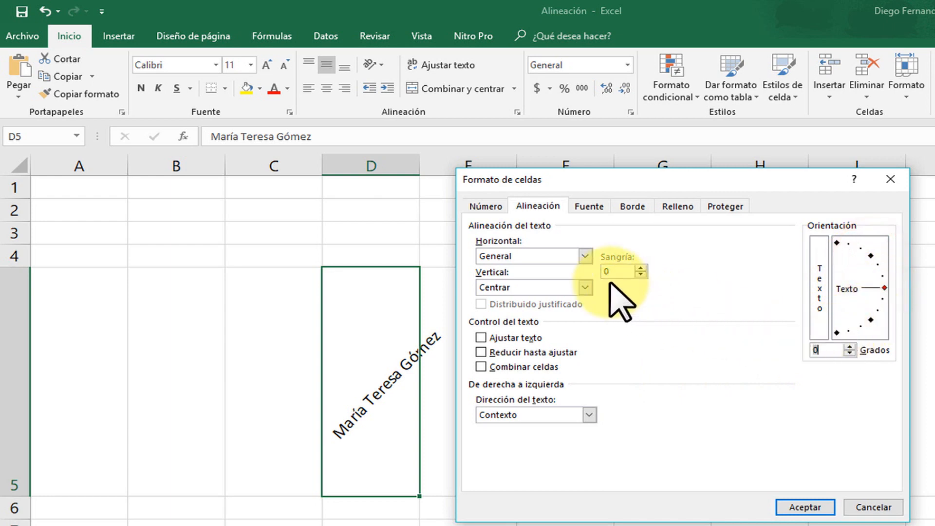
{"action": "left_click", "coordinate": [584, 256]}
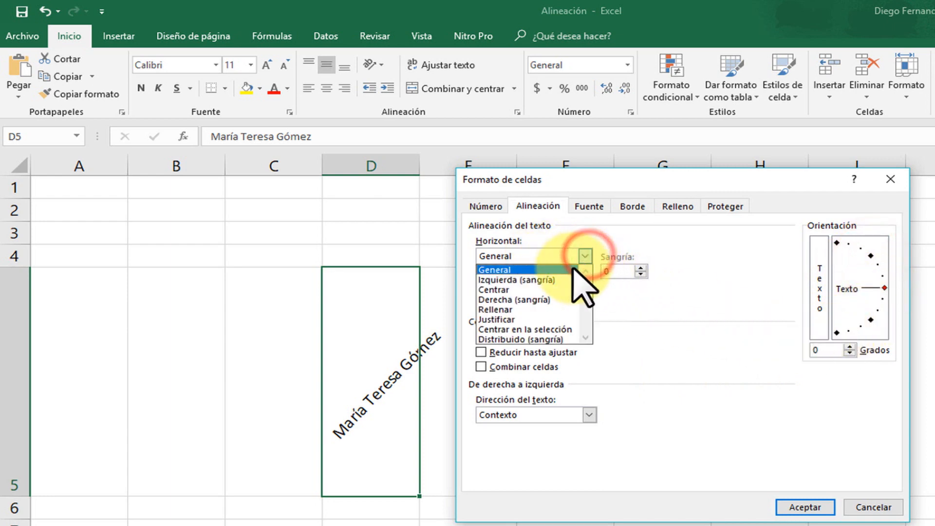
{"action": "left_click", "coordinate": [550, 280]}
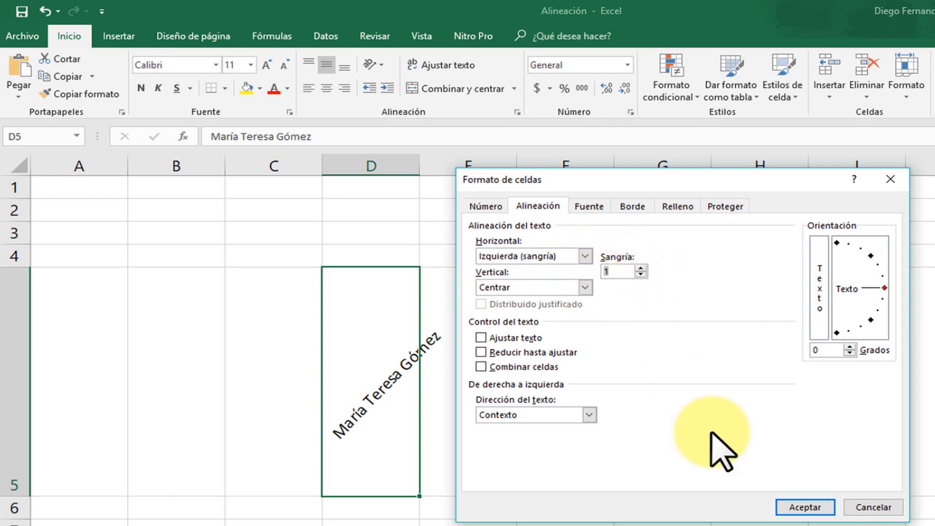
{"action": "left_click", "coordinate": [802, 505]}
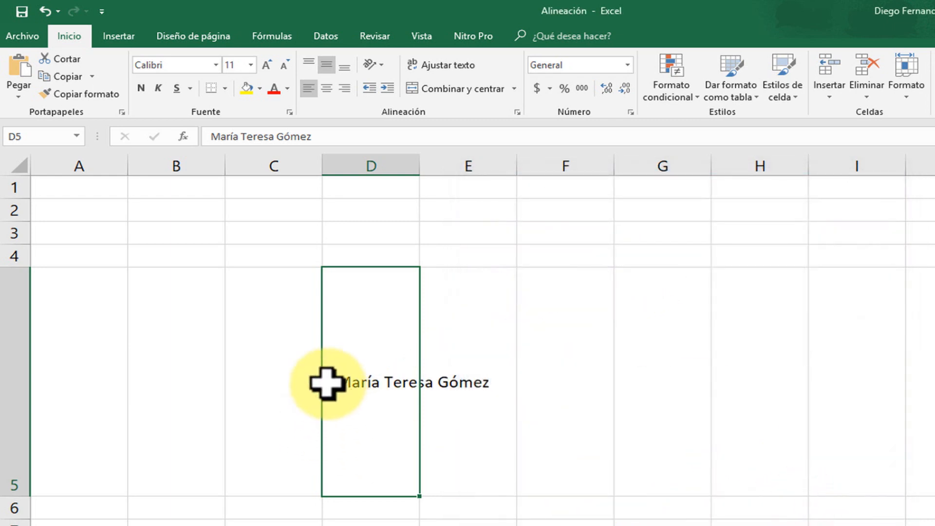
{"action": "left_click", "coordinate": [484, 401]}
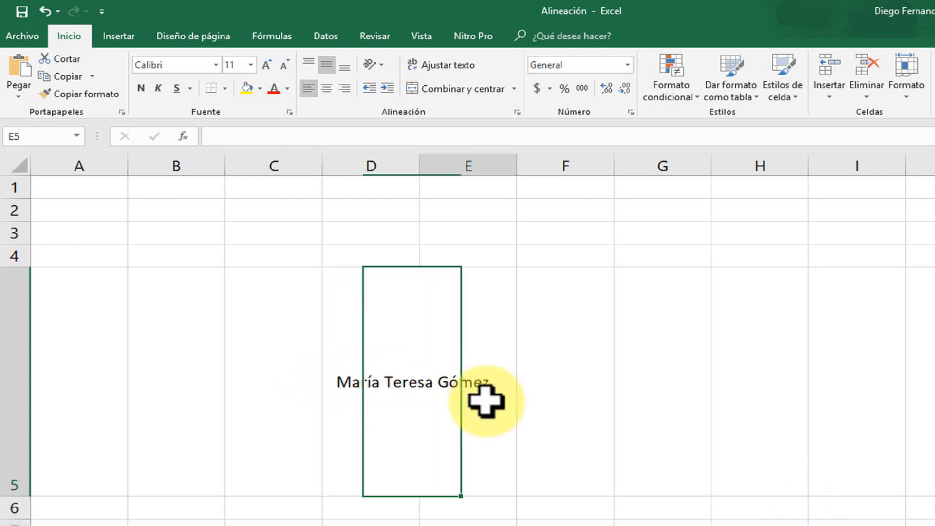
{"action": "left_click", "coordinate": [360, 381]}
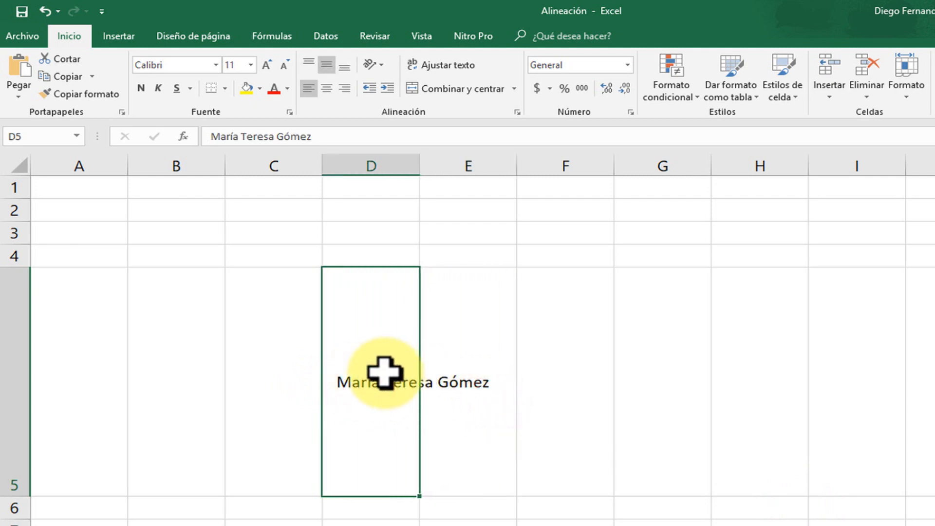
Try shrinking the text in D5 to the cell width with Reducir hasta ajustar
{"action": "left_click", "coordinate": [516, 113]}
{"action": "left_click_drag", "start_coordinate": [657, 182], "coordinate": [751, 181]}
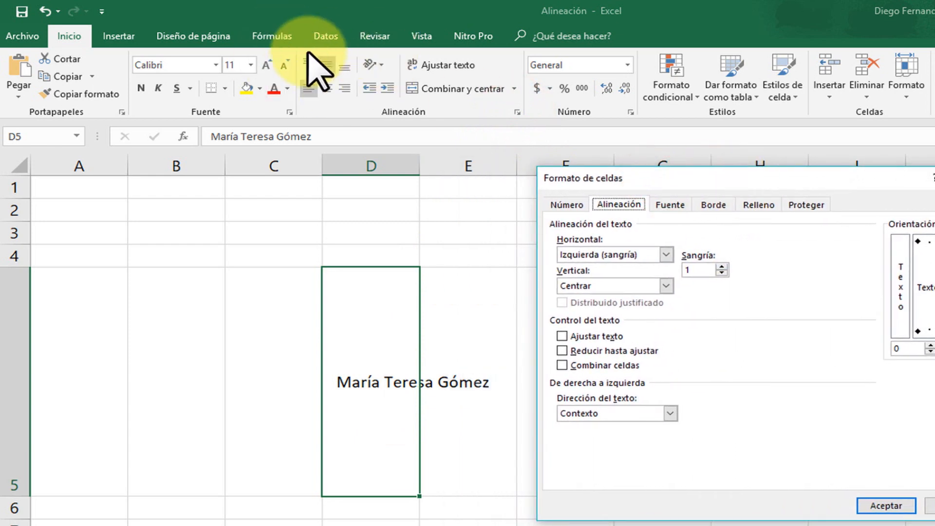
{"action": "left_click", "coordinate": [562, 350]}
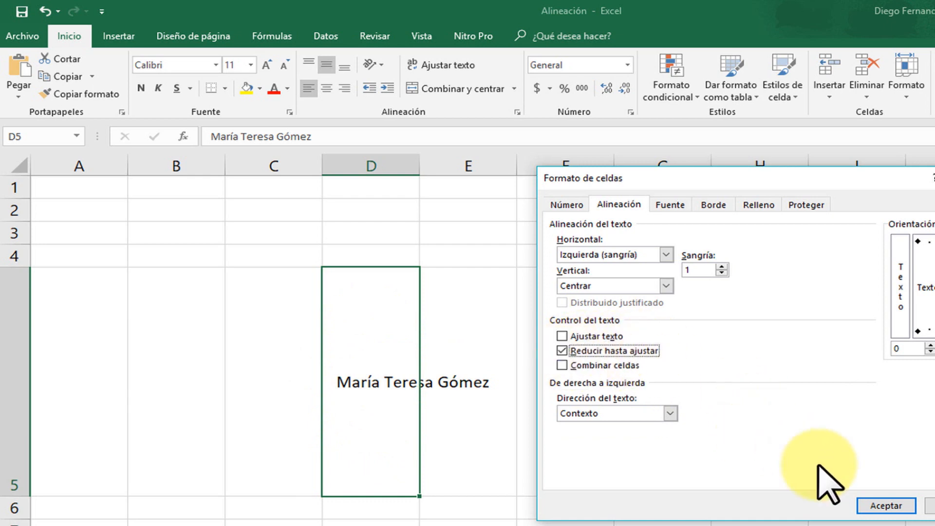
{"action": "left_click", "coordinate": [886, 506]}
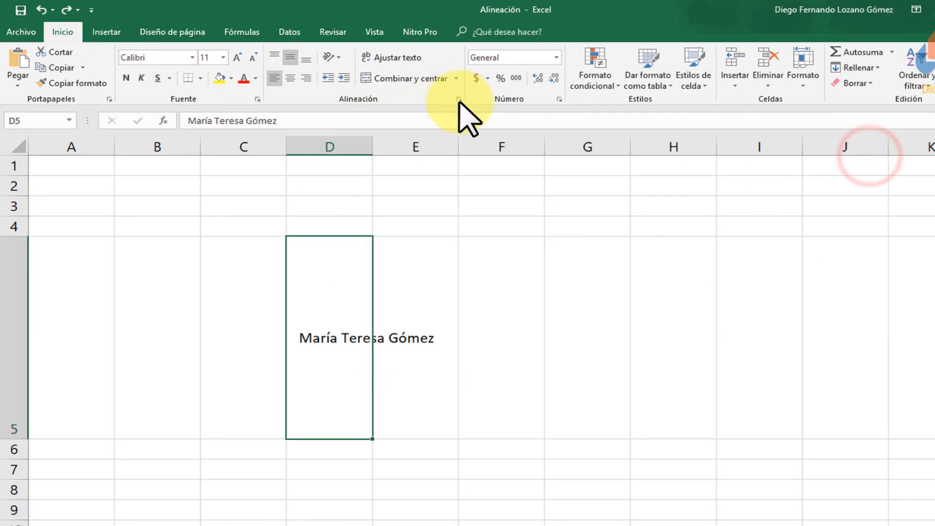
Wrap the text in D5 within the cell by enabling Ajustar texto in Formato de celdas
{"action": "left_click", "coordinate": [459, 99]}
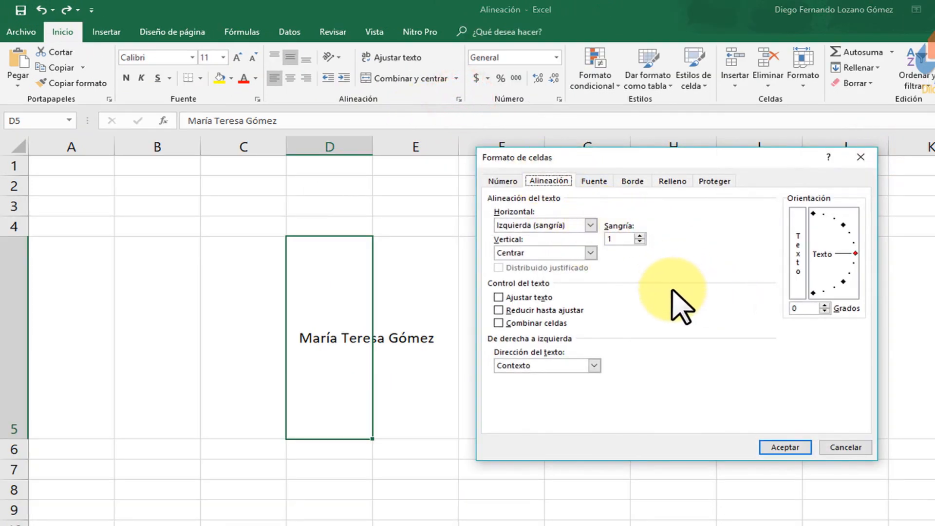
{"action": "left_click_drag", "start_coordinate": [607, 157], "coordinate": [624, 171]}
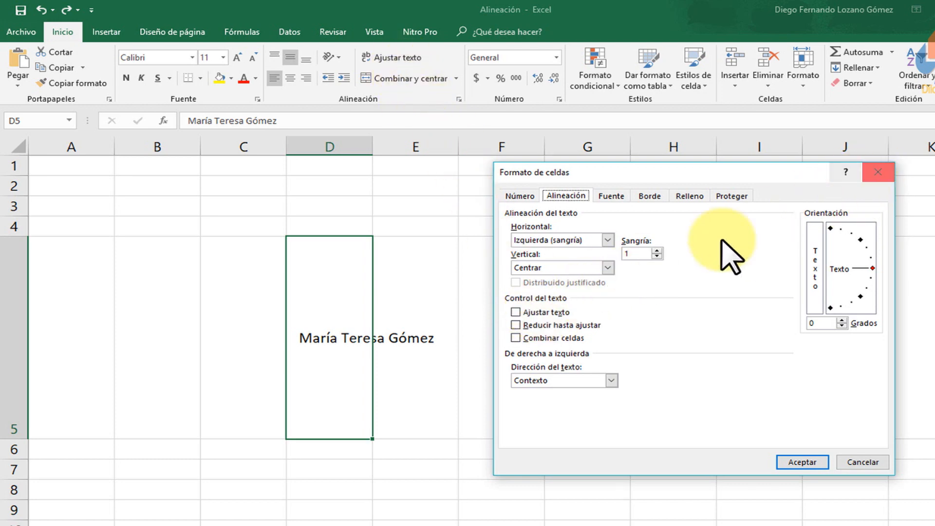
{"action": "left_click", "coordinate": [516, 312]}
{"action": "left_click", "coordinate": [802, 462]}
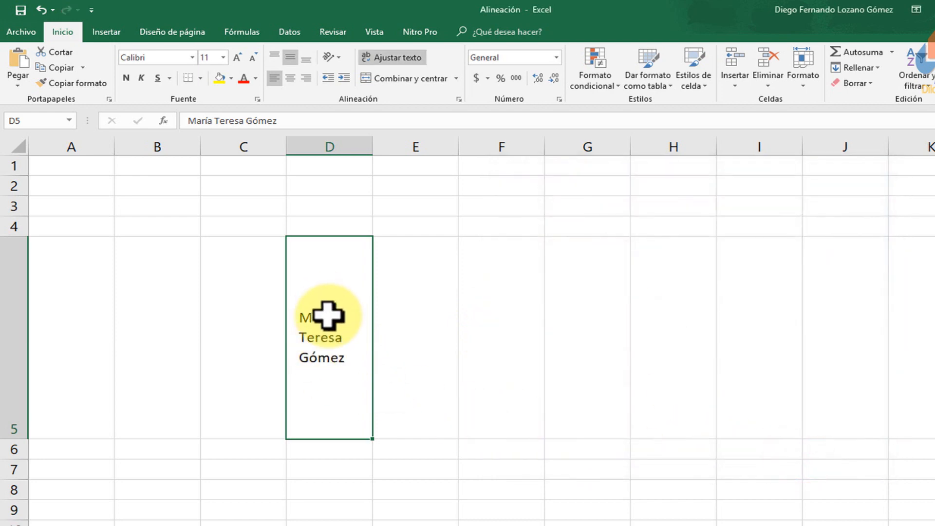
{"action": "left_click", "coordinate": [330, 372]}
{"action": "left_click", "coordinate": [322, 296]}
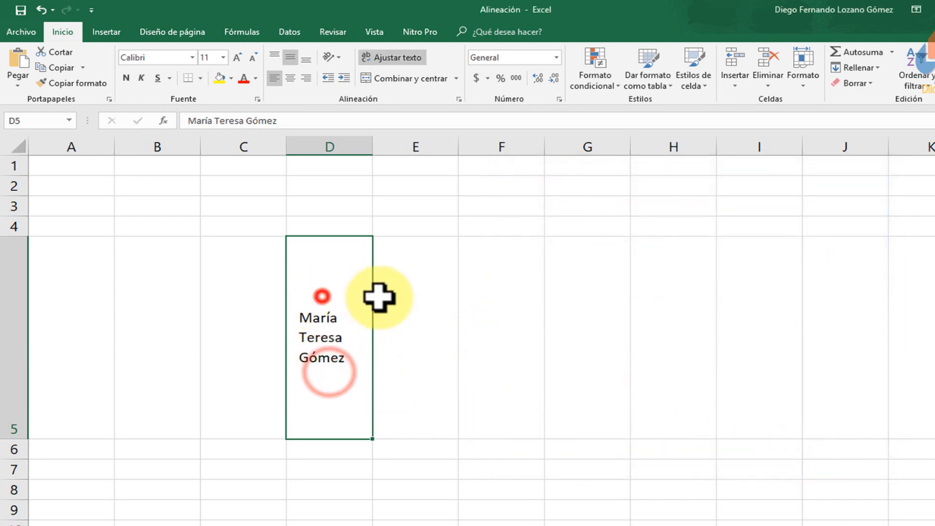
Merge the range D5:F5 with Combinar celdas in Formato de celdas, with Ajustar texto turned off
{"action": "left_click_drag", "start_coordinate": [373, 297], "coordinate": [507, 296]}
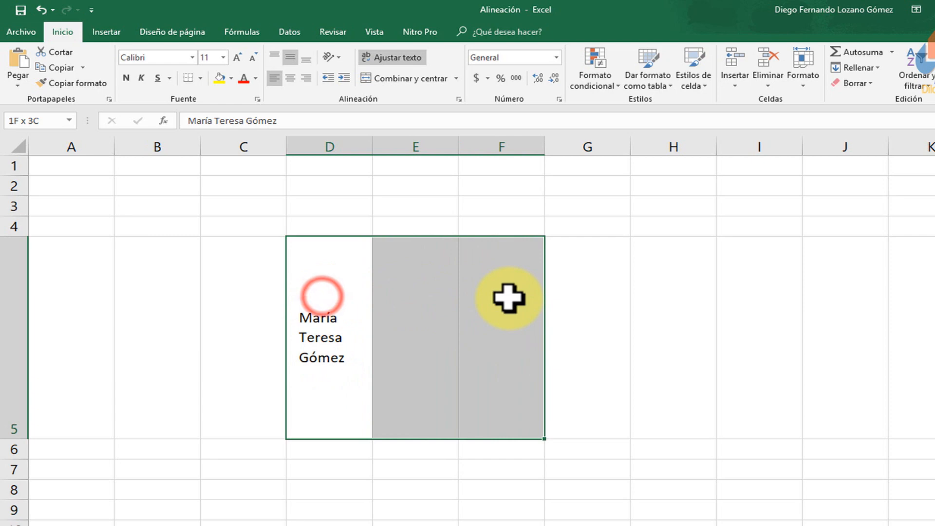
{"action": "left_click", "coordinate": [459, 99]}
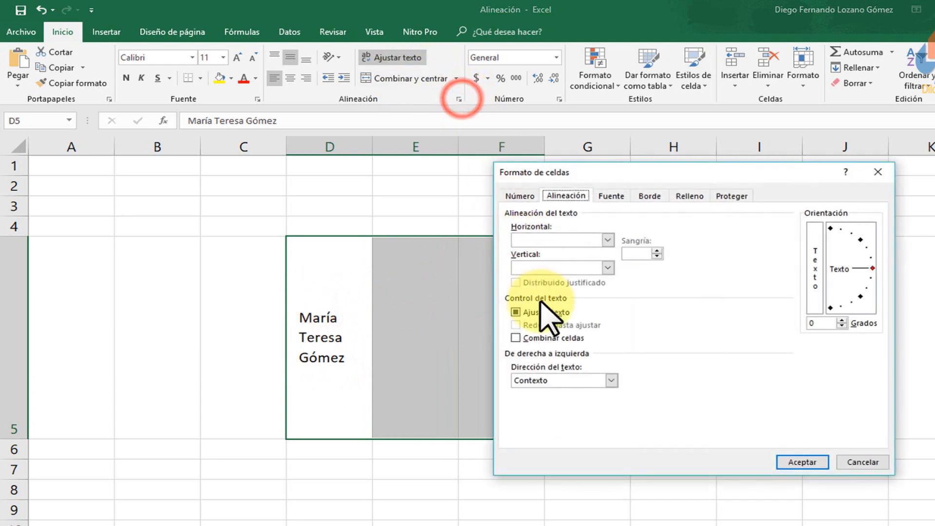
{"action": "left_click", "coordinate": [515, 313]}
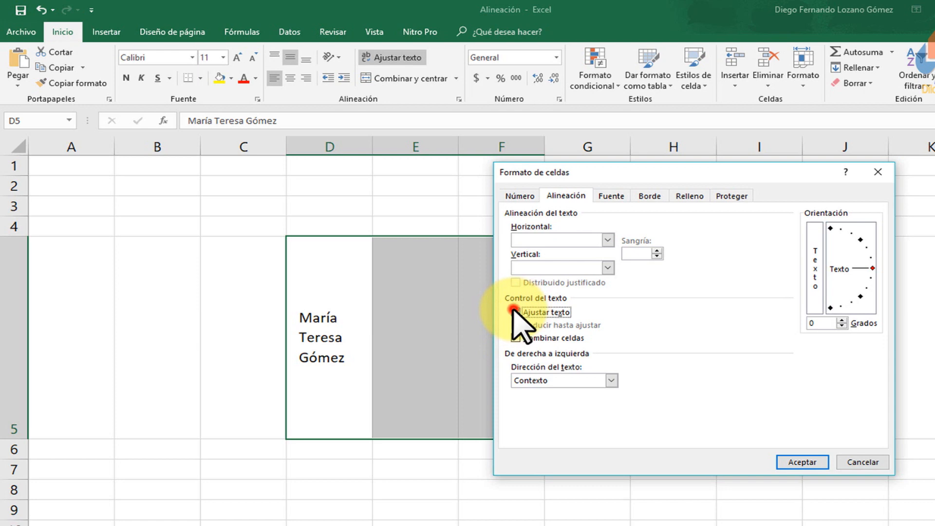
{"action": "left_click", "coordinate": [517, 337]}
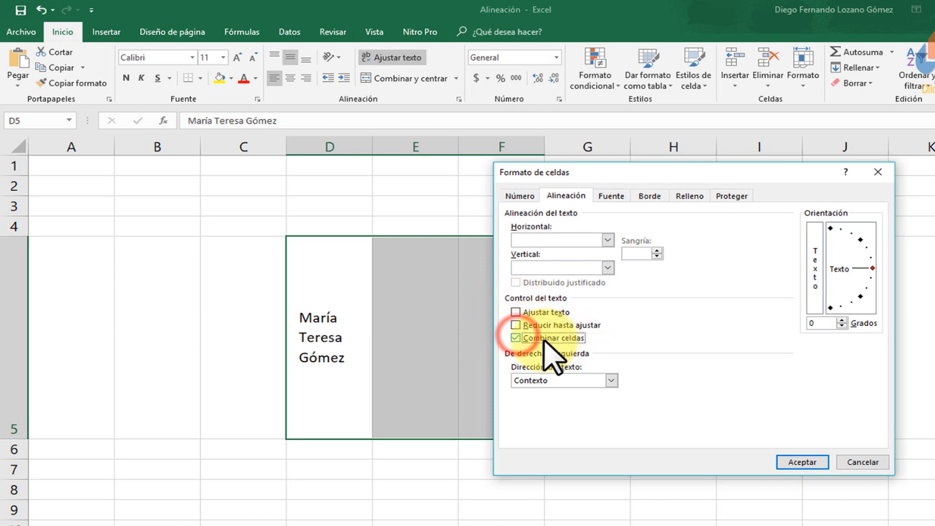
{"action": "left_click", "coordinate": [820, 460]}
{"action": "left_click", "coordinate": [388, 375]}
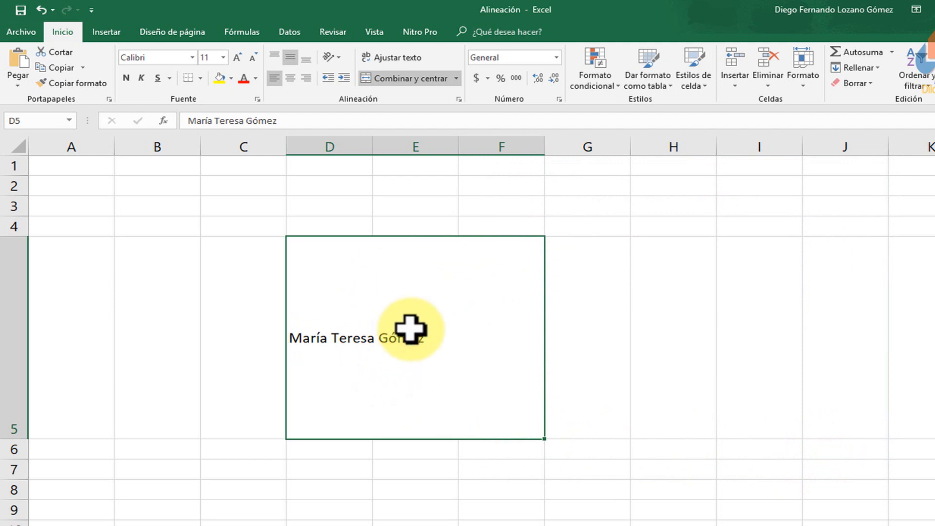